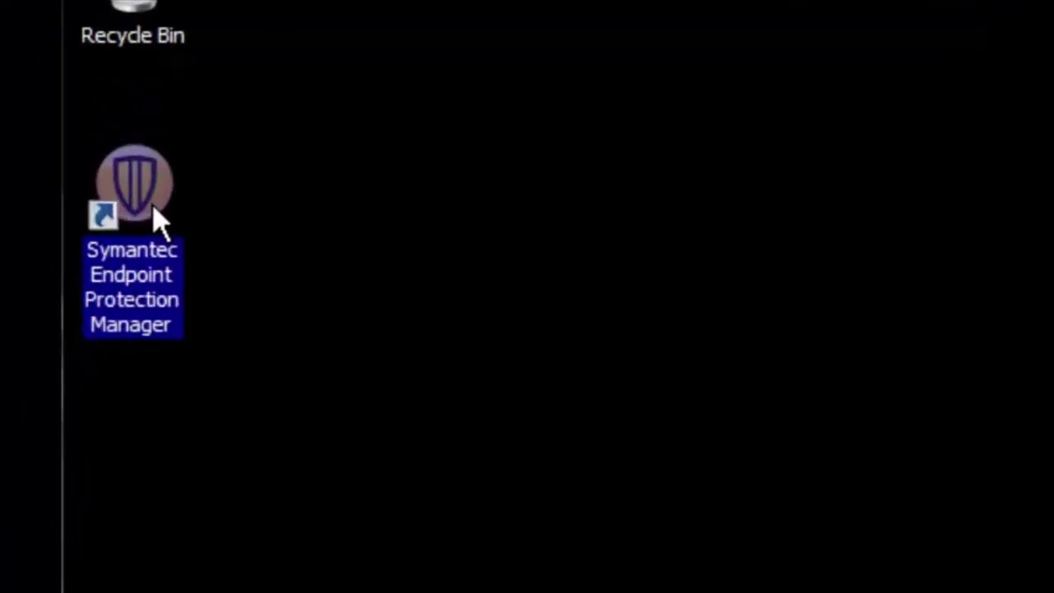
# Launch the SEPM console and log on to the management server with the admin account
pyautogui.doubleClick(159, 220)
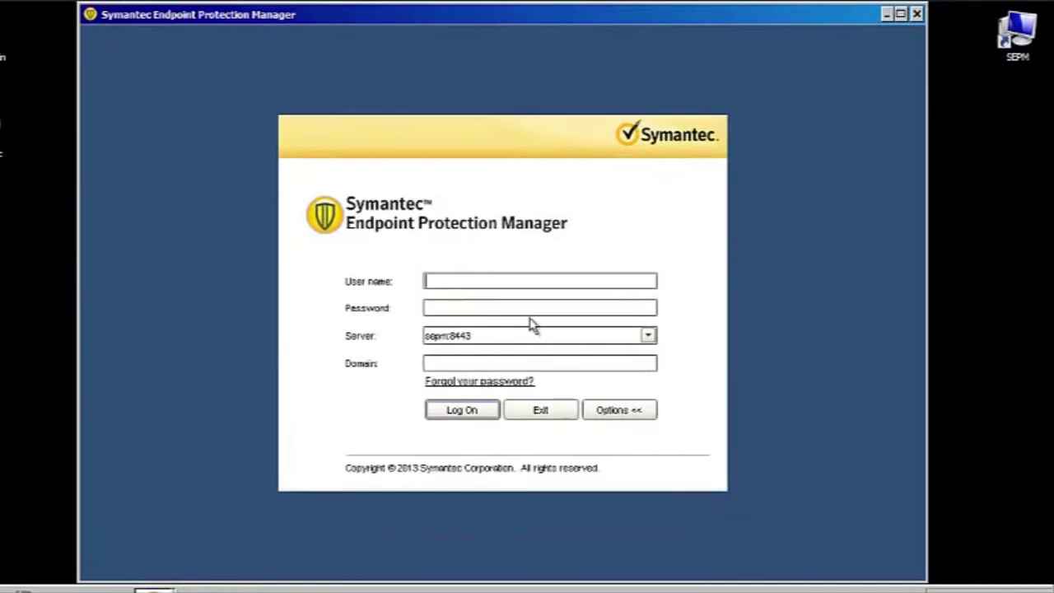
pyautogui.write('admin*********')
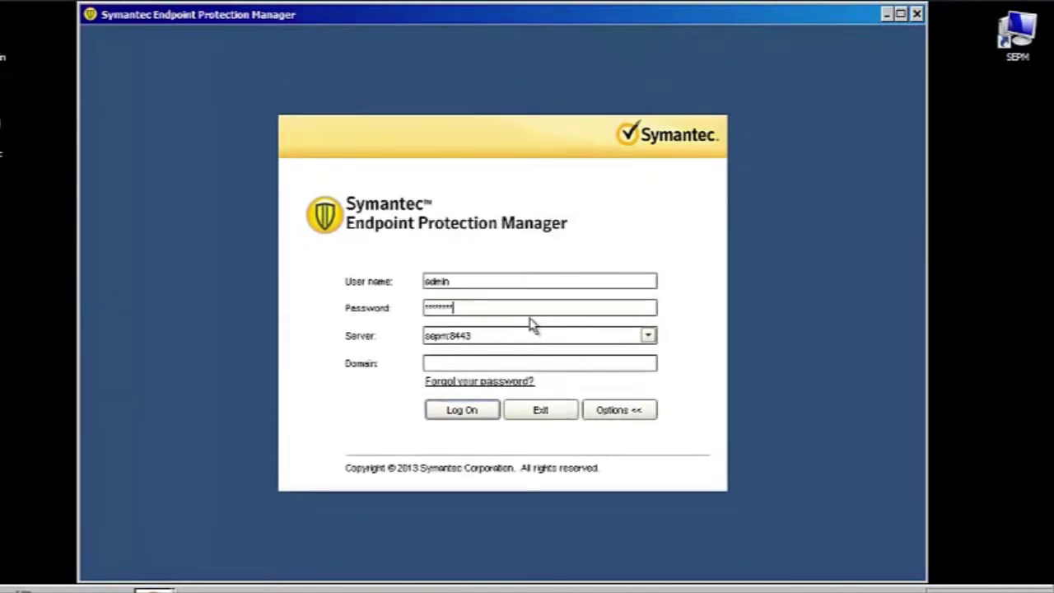
pyautogui.press('Return')
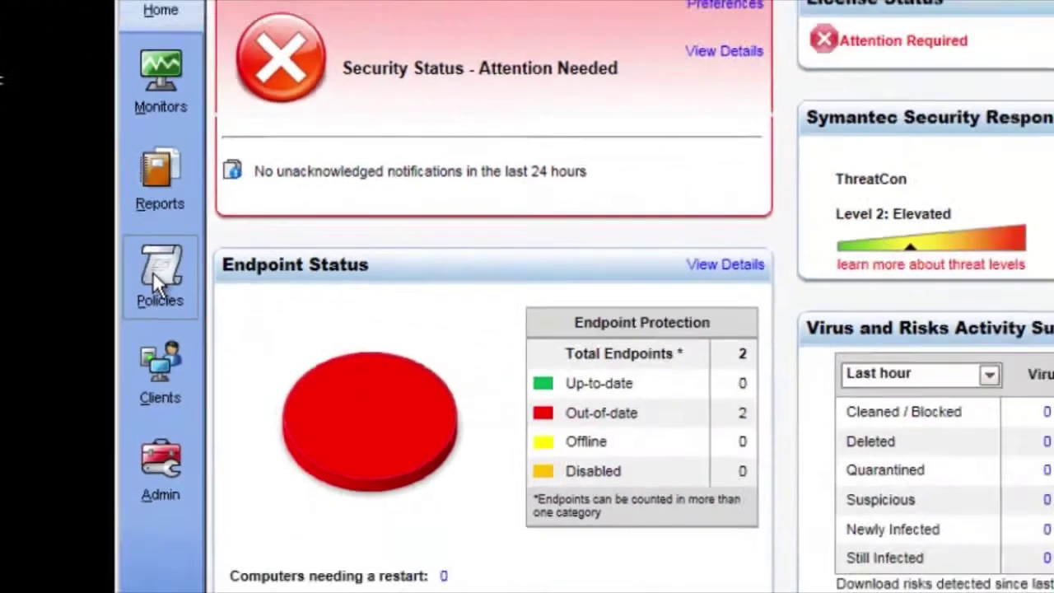
# In Policies, widen the Name column and open the Balanced Virus and Spyware Protection policy for editing
pyautogui.click(152, 272)
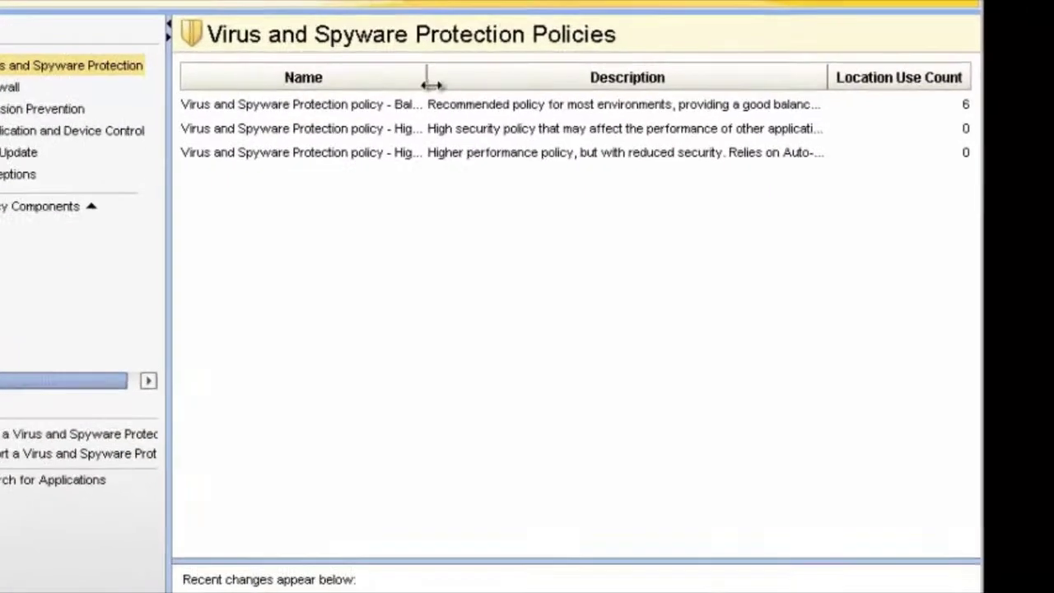
pyautogui.moveTo(403, 101); pyautogui.dragTo(475, 96)
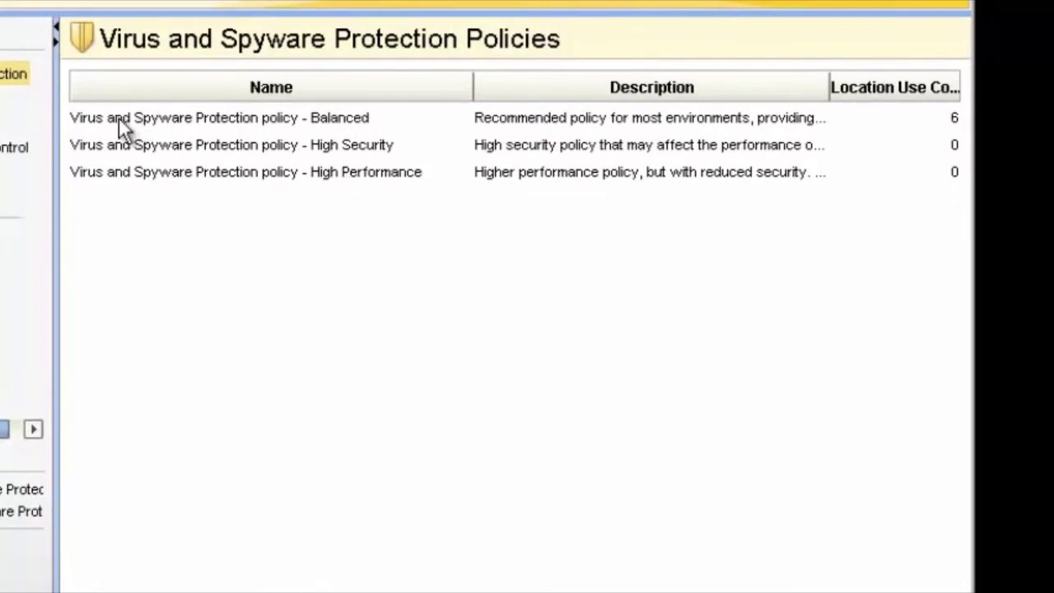
pyautogui.click(341, 121)
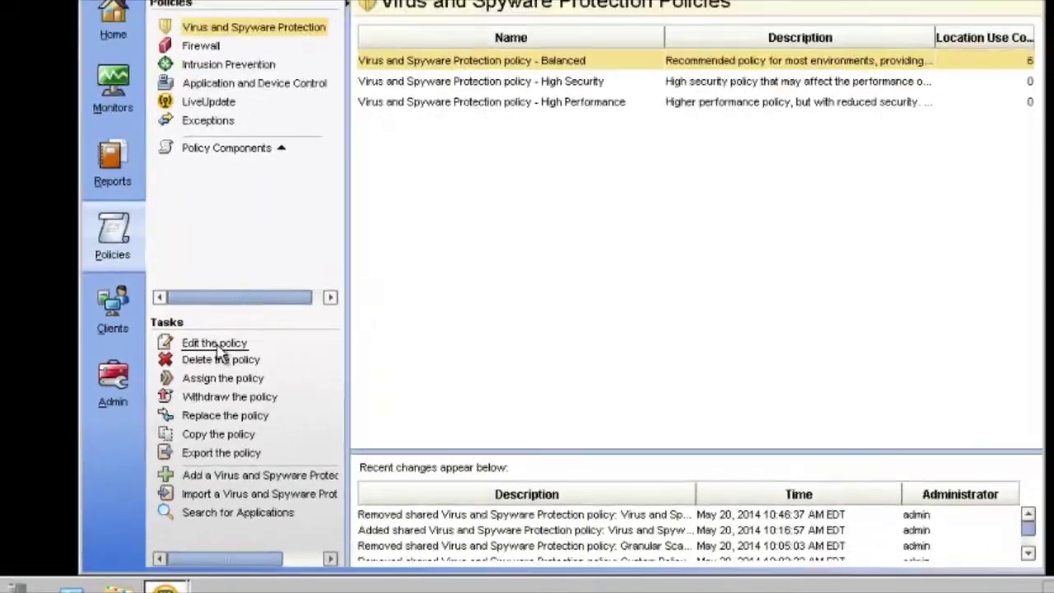
pyautogui.click(284, 265)
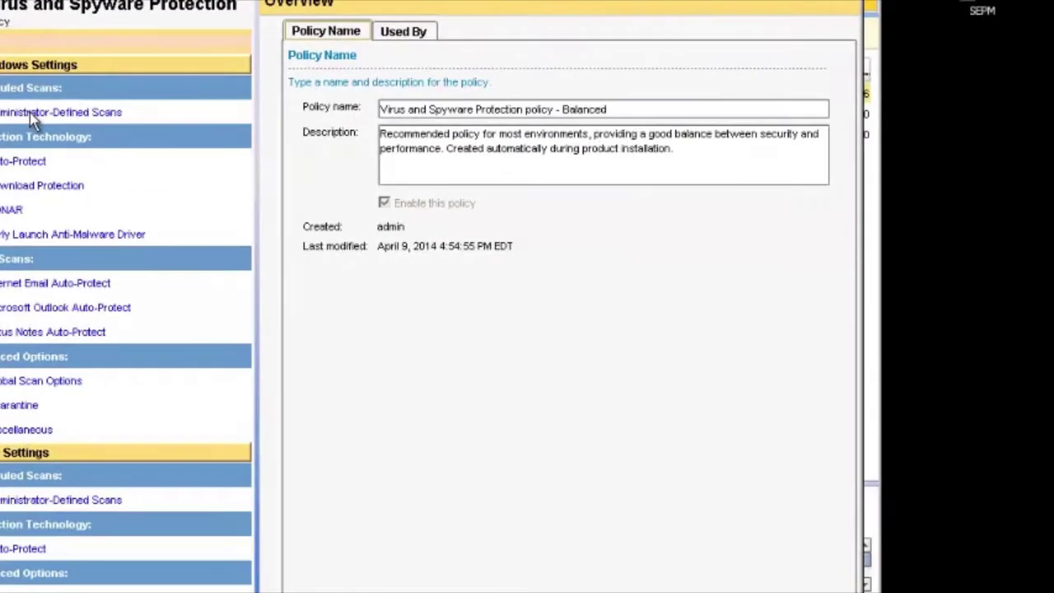
# Under Administrator-Defined Scans, add a new scheduled scan created from scratch
pyautogui.click(450, 283)
pyautogui.click(315, 138)
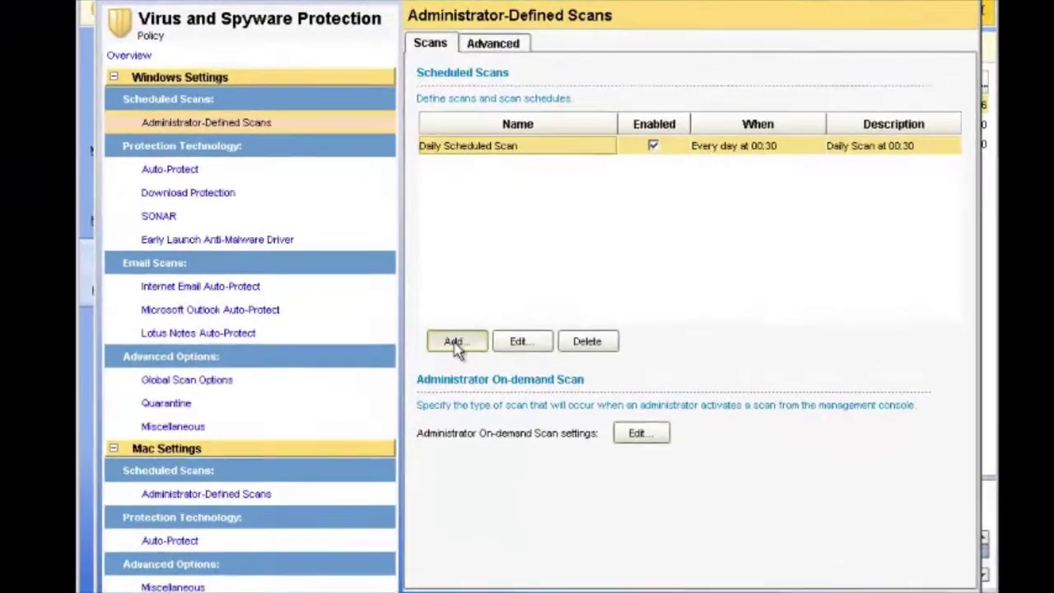
pyautogui.click(455, 333)
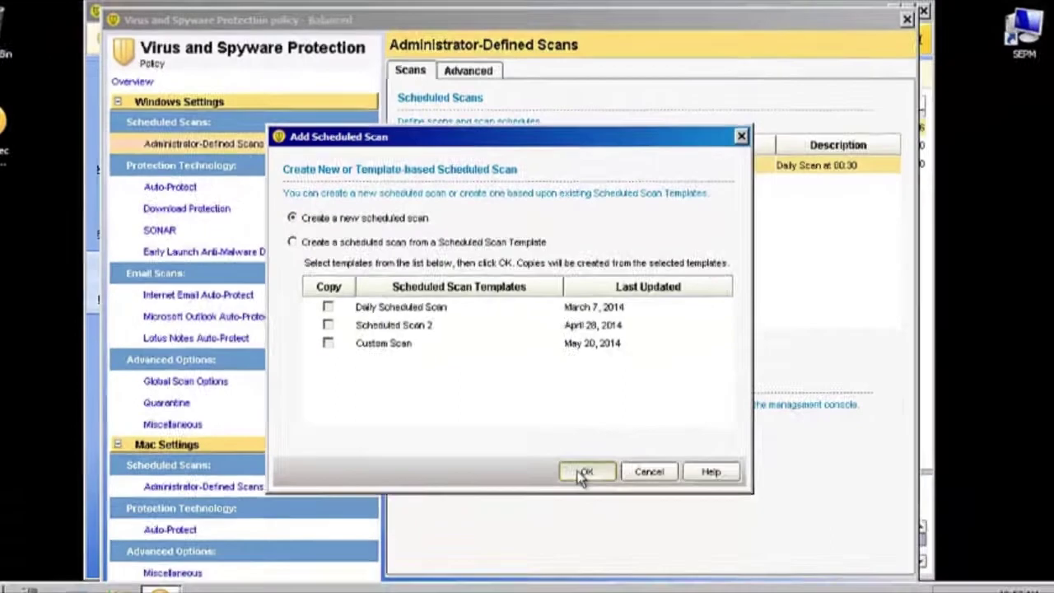
pyautogui.click(585, 472)
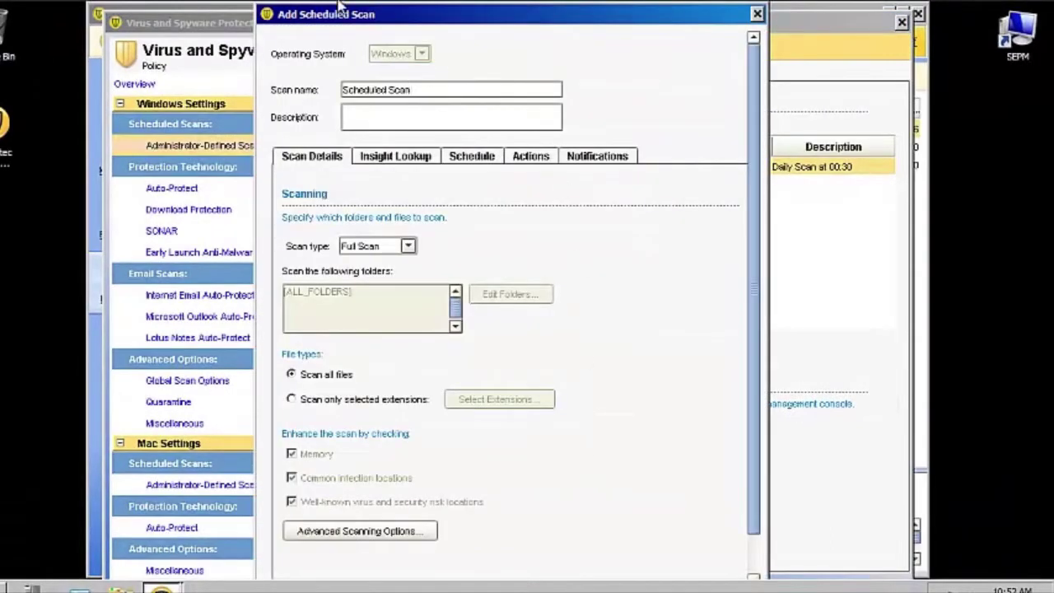
# Name the scan F:\, describe it as scanning only drive F:\, and set type to Custom Scan
pyautogui.click(420, 96)
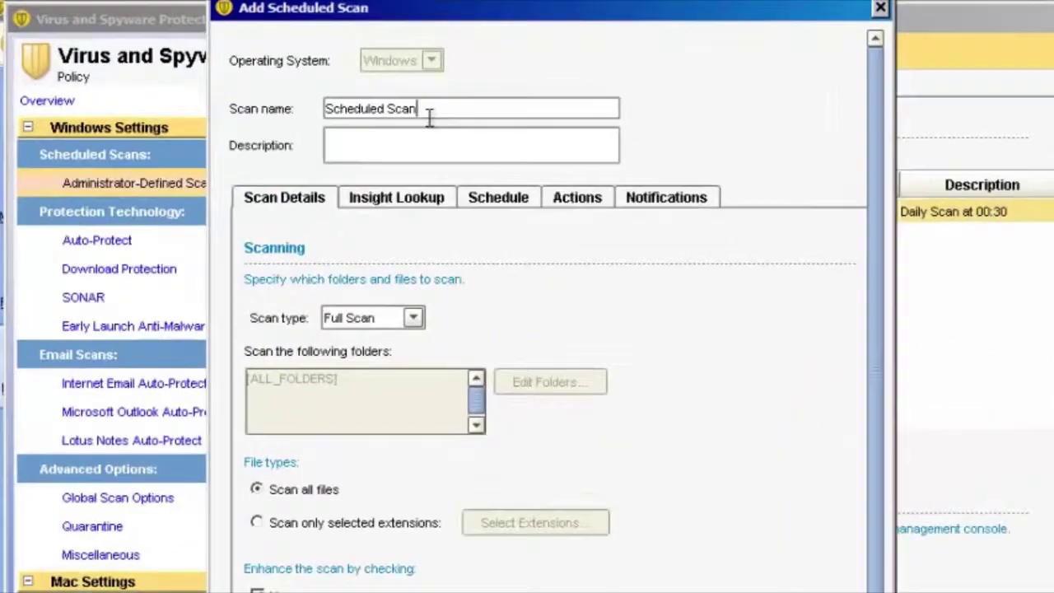
pyautogui.moveTo(429, 118); pyautogui.dragTo(304, 93)
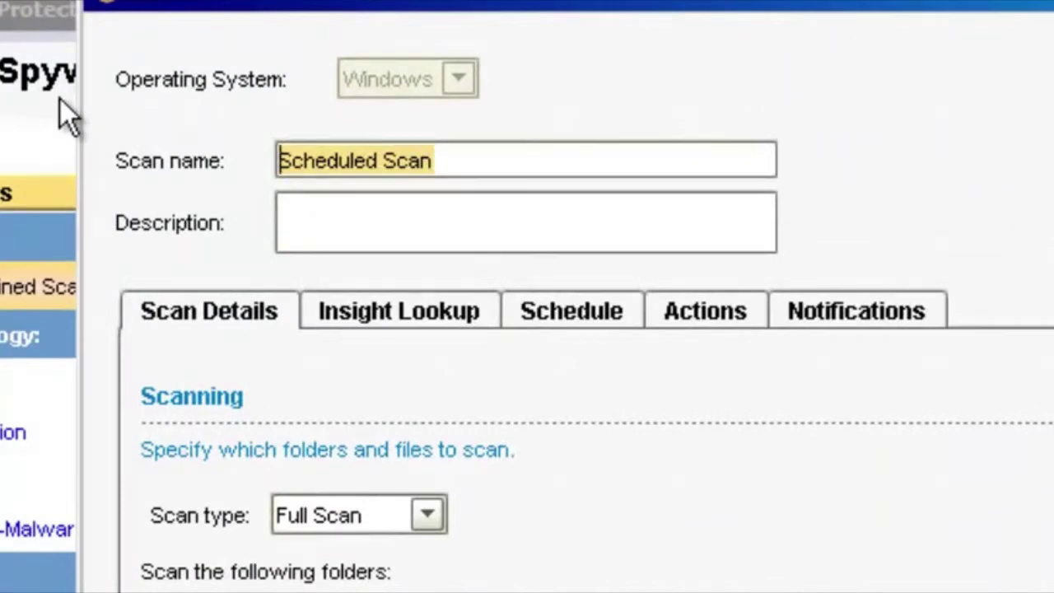
pyautogui.write('F:\\')
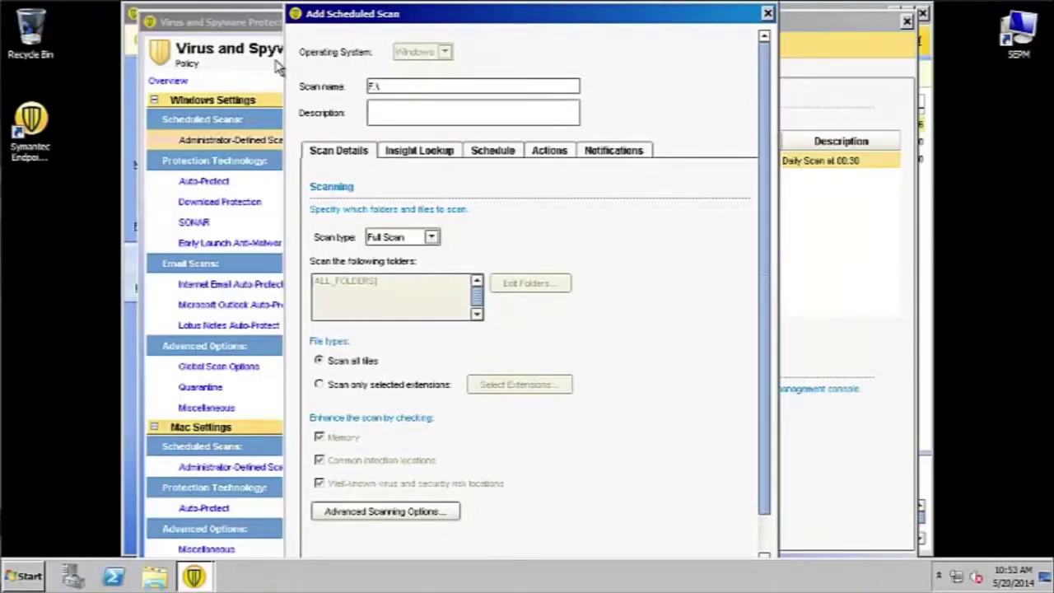
pyautogui.write('This scan will scan only drive letter F:\\')
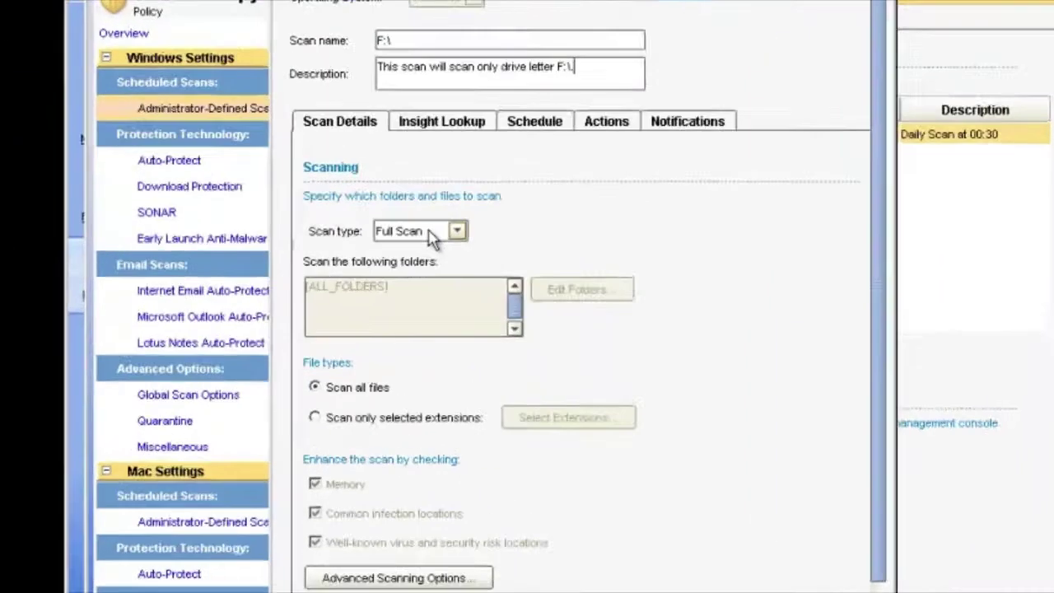
pyautogui.click(404, 237)
pyautogui.click(447, 306)
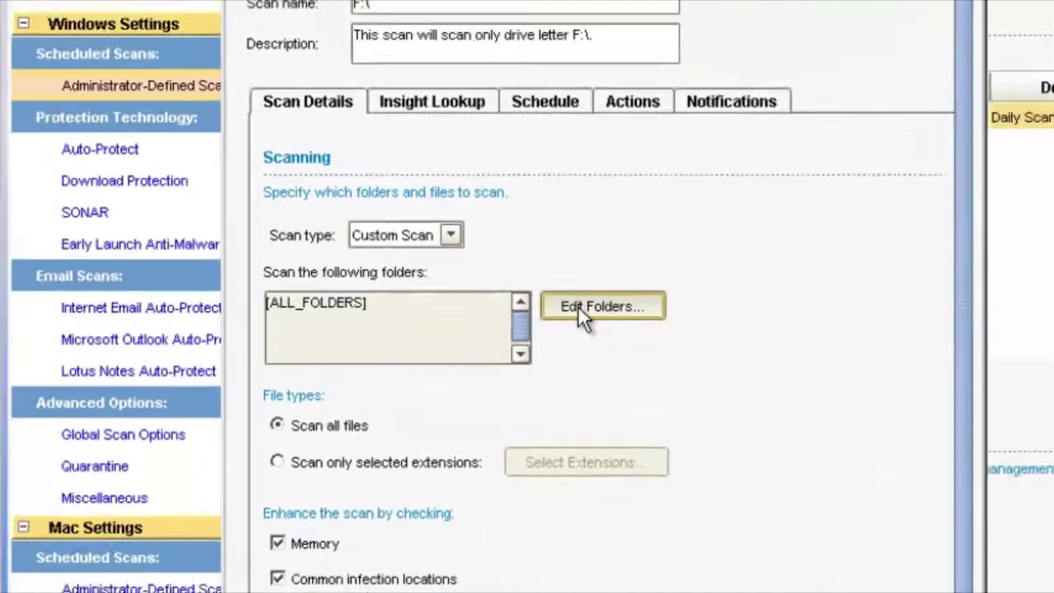
# Switch the custom scan to Scan selected folders with only WINDOWS ticked
pyautogui.click(792, 330)
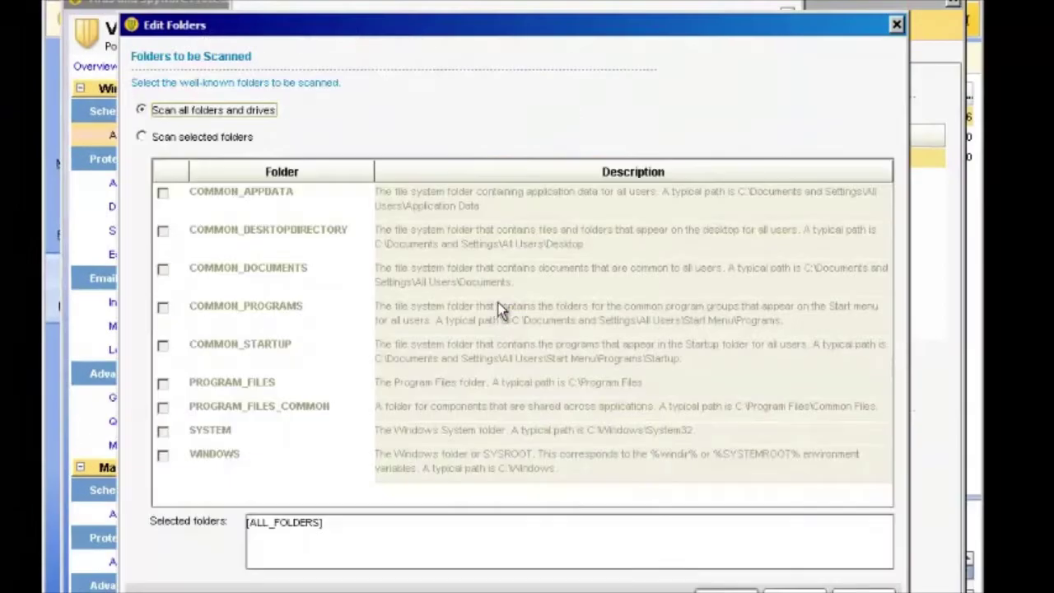
pyautogui.click(142, 138)
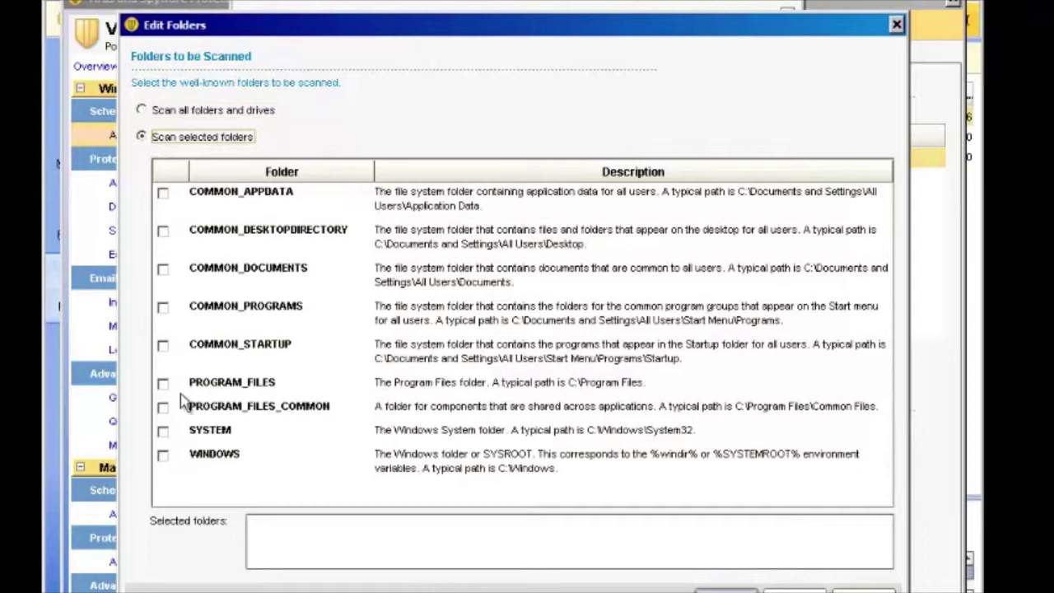
pyautogui.click(167, 465)
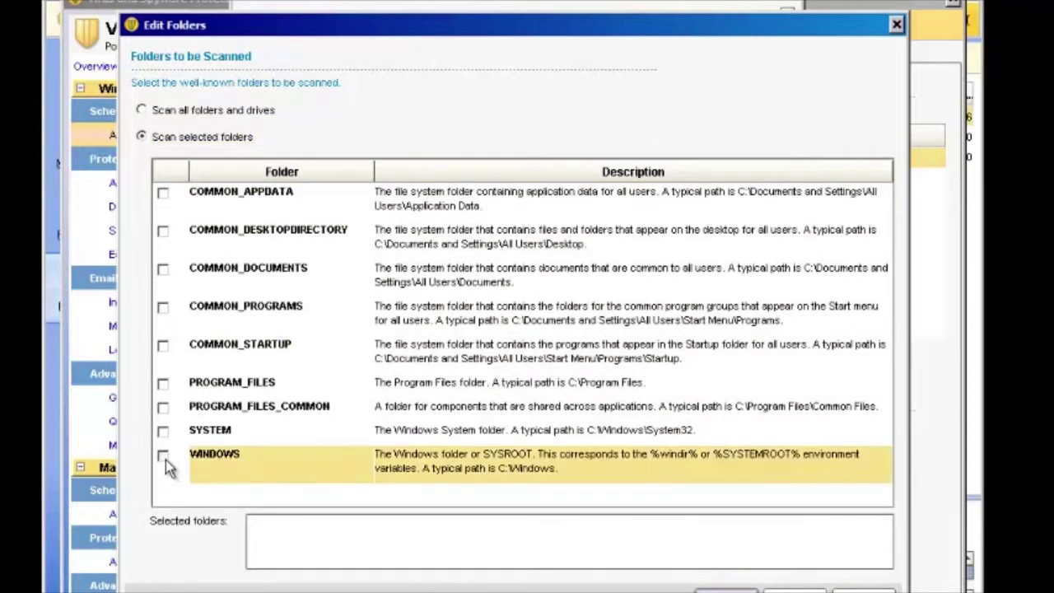
pyautogui.click(164, 458)
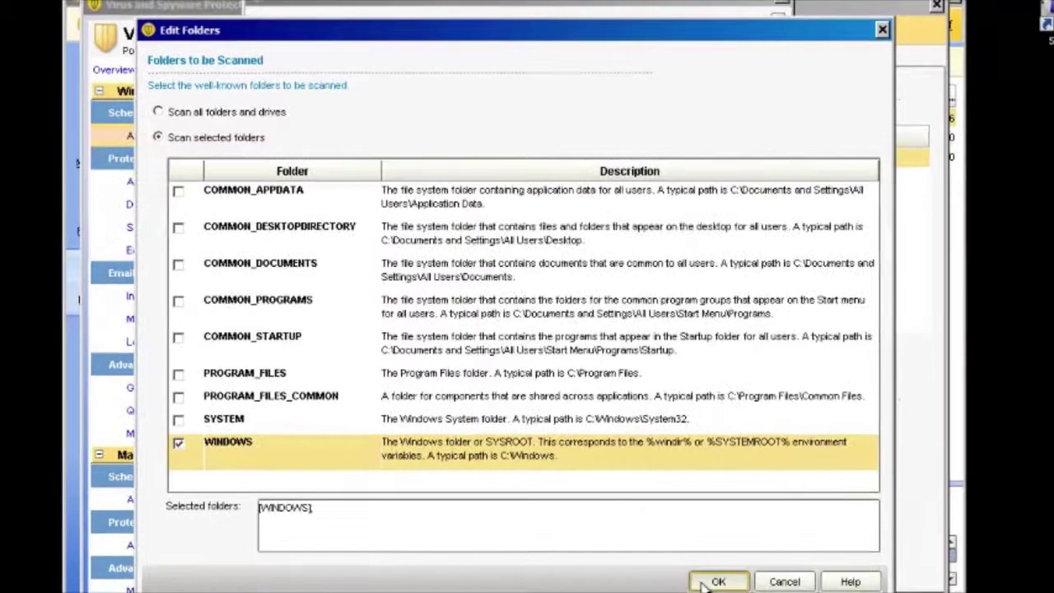
pyautogui.click(725, 589)
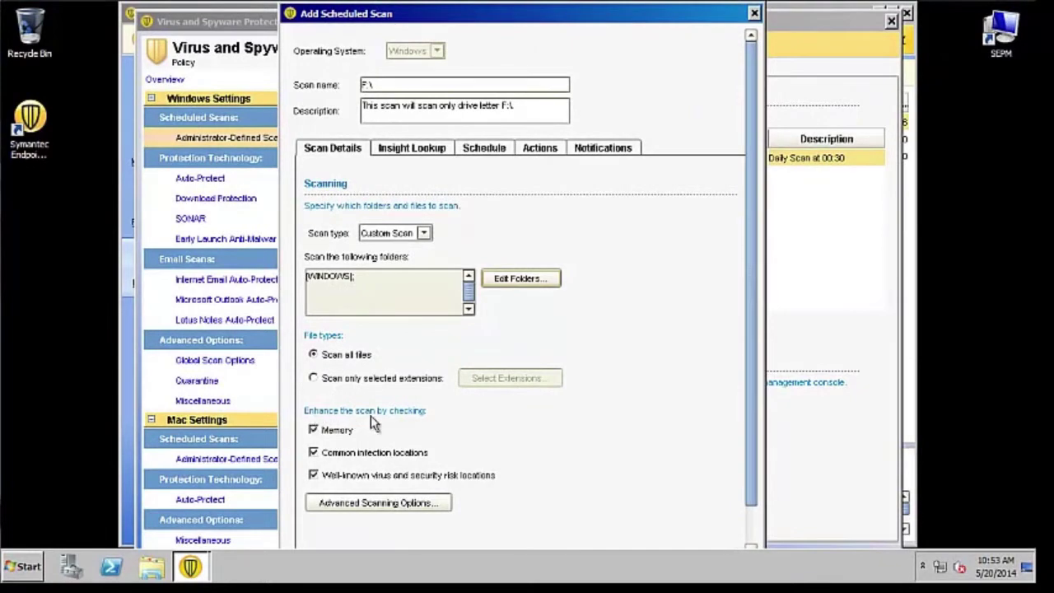
# Untick Memory, Common infection locations and Well-known locations, and toggle the scan-template copy option
pyautogui.click(313, 430)
pyautogui.click(313, 453)
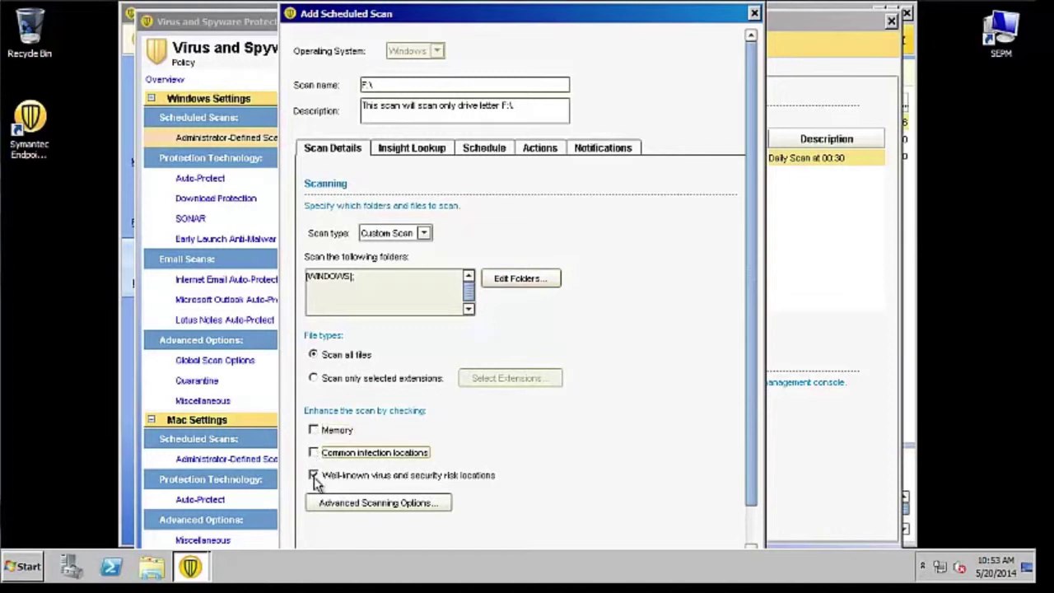
pyautogui.click(314, 476)
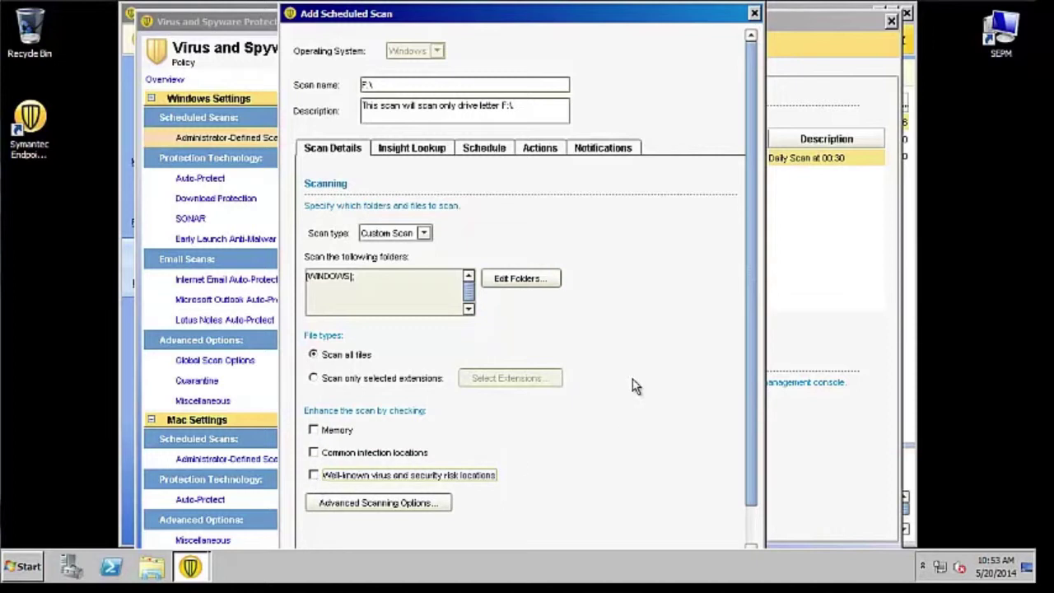
pyautogui.moveTo(756, 224); pyautogui.dragTo(725, 355)
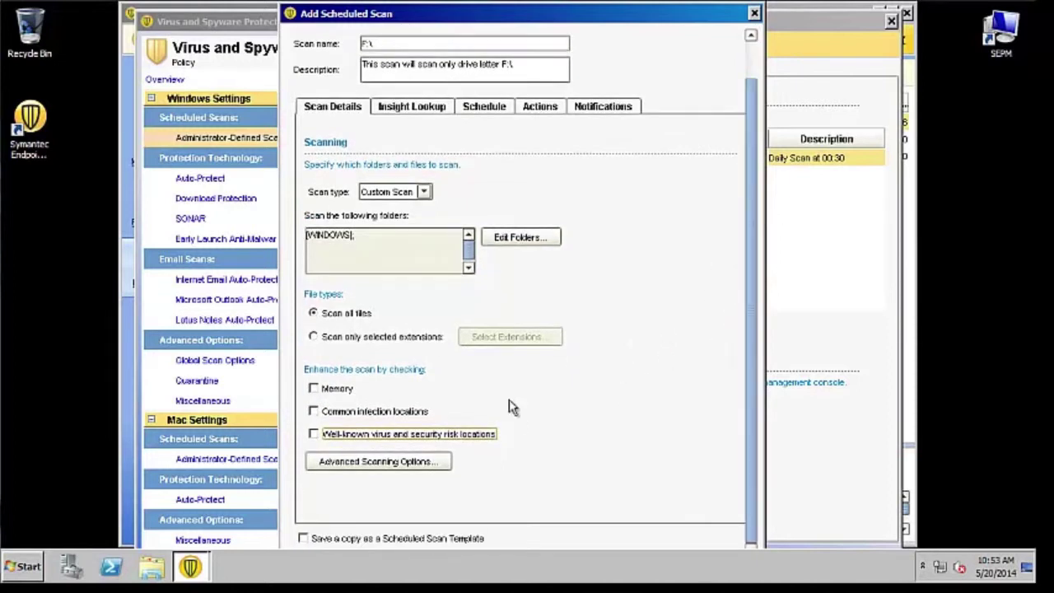
pyautogui.click(304, 539)
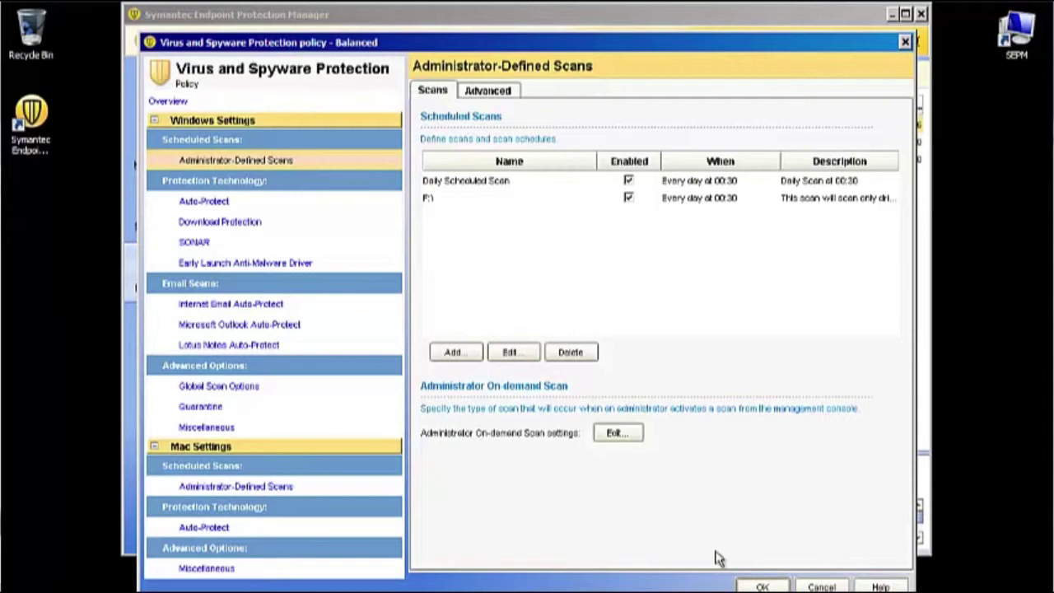
# Save the policy, then export the Balanced policy as a .dat file to the Desktop
pyautogui.click(758, 586)
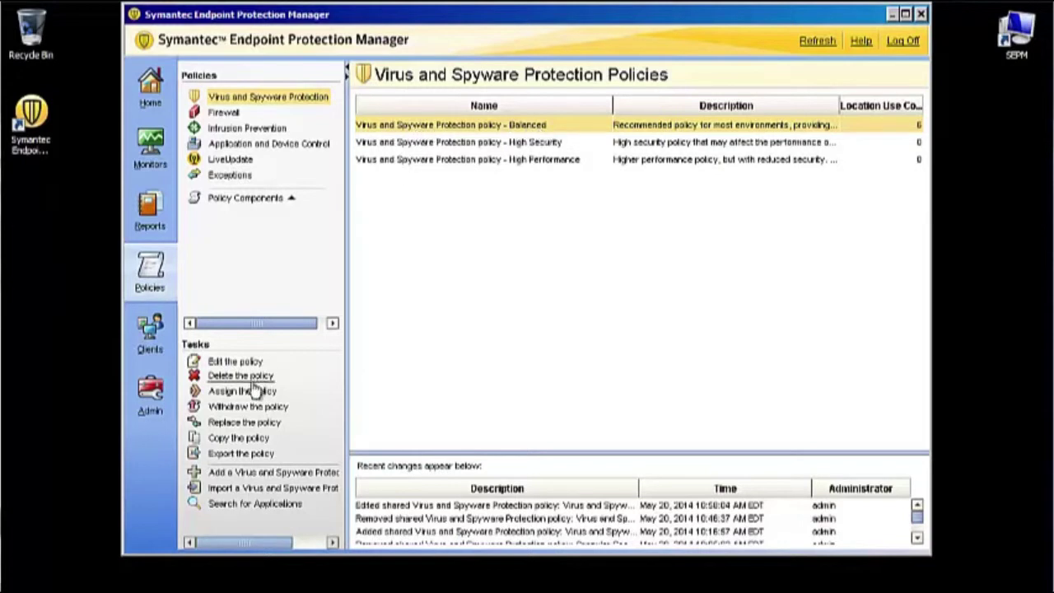
pyautogui.click(241, 454)
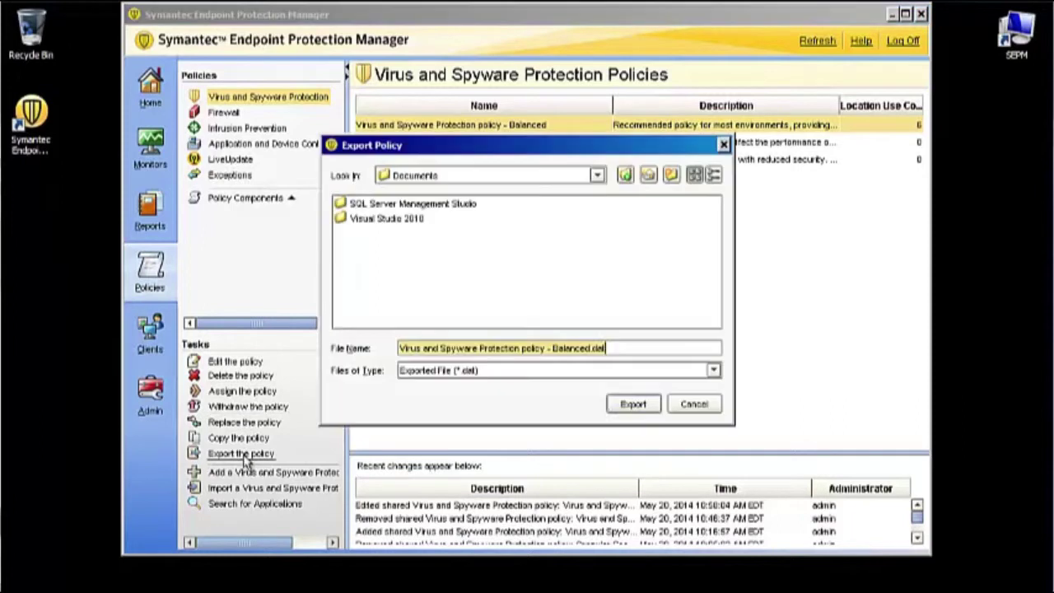
pyautogui.click(625, 175)
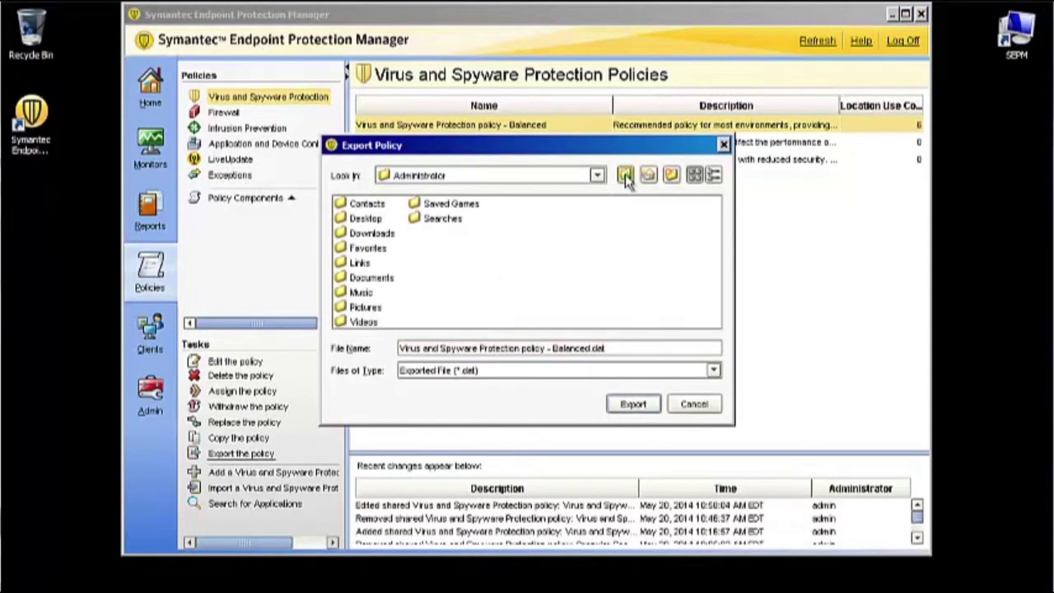
pyautogui.click(625, 175)
pyautogui.click(625, 175)
pyautogui.click(625, 175)
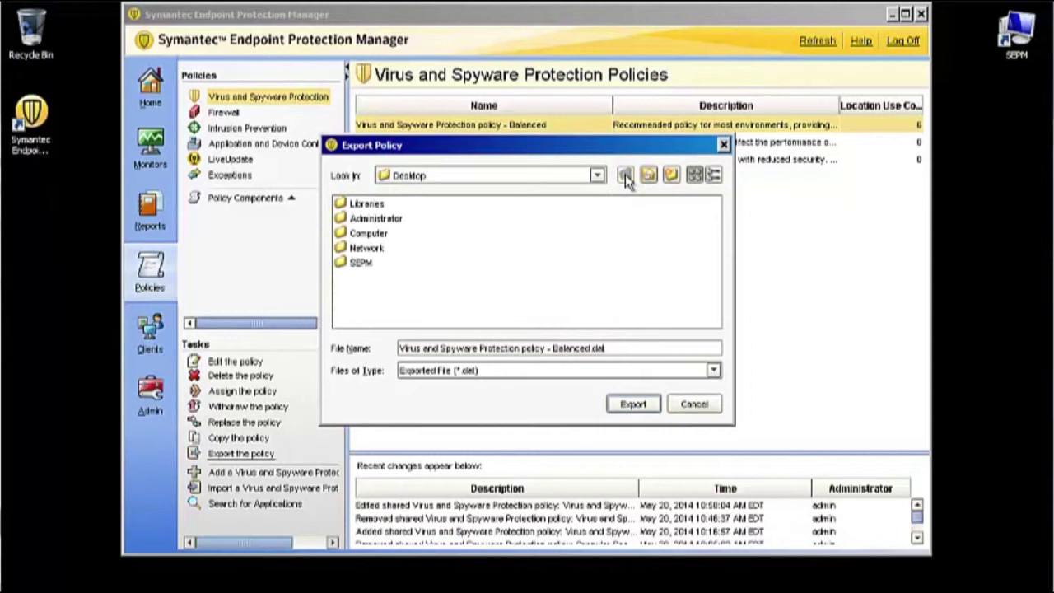
pyautogui.click(623, 407)
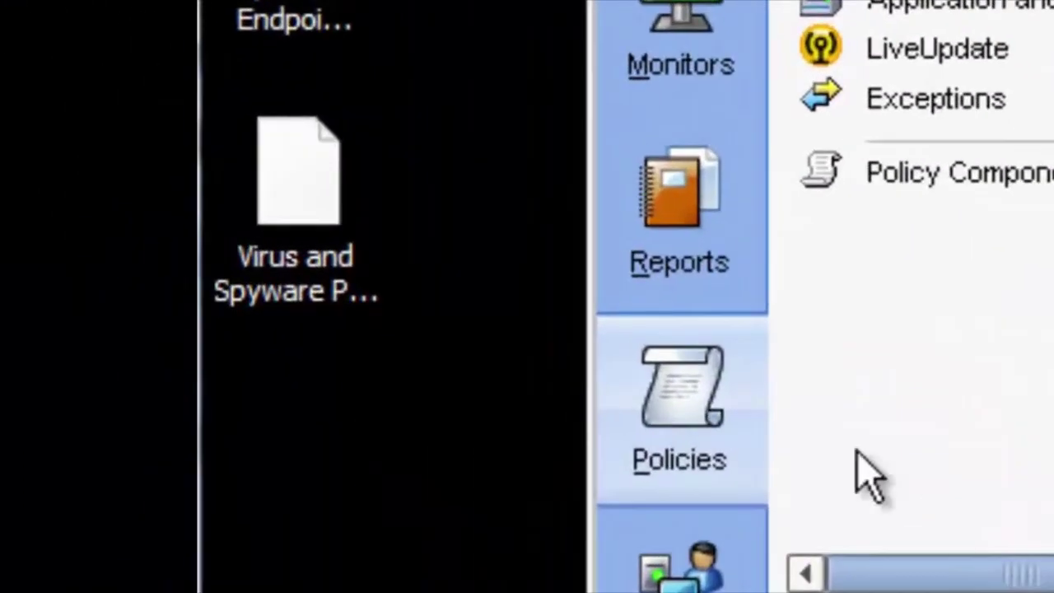
# Rename the exported Balanced policy file's extension from .dat to .zip, confirming the change
pyautogui.click(288, 239)
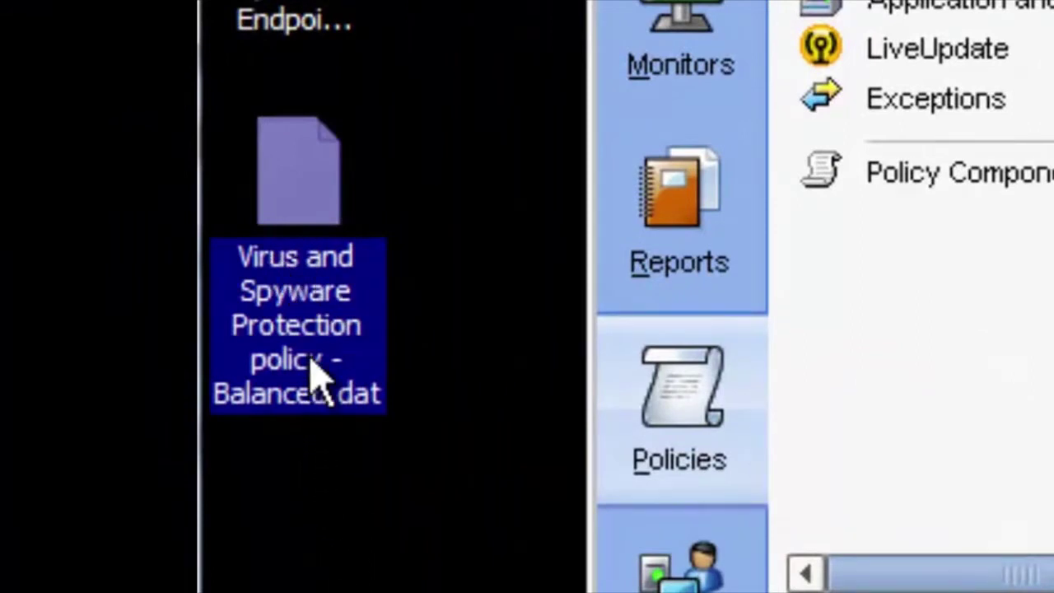
pyautogui.moveTo(313, 365)
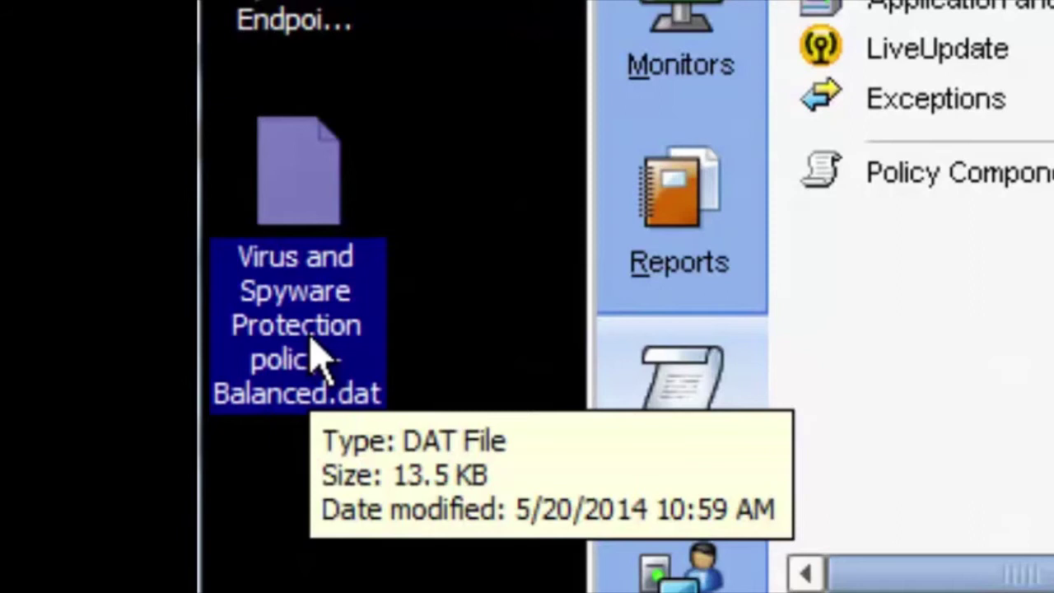
pyautogui.rightClick(314, 333)
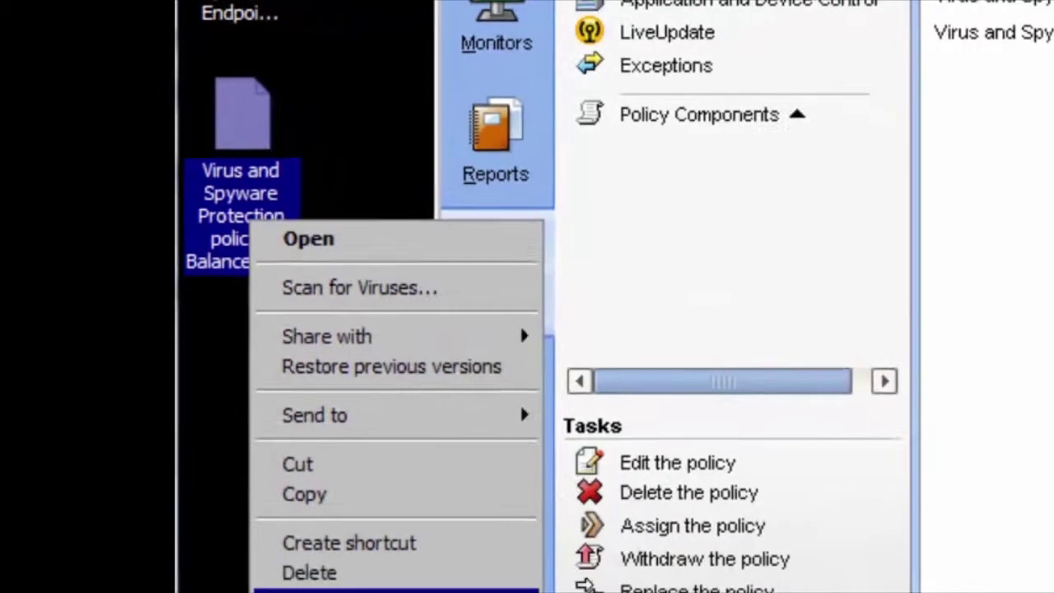
pyautogui.click(355, 591)
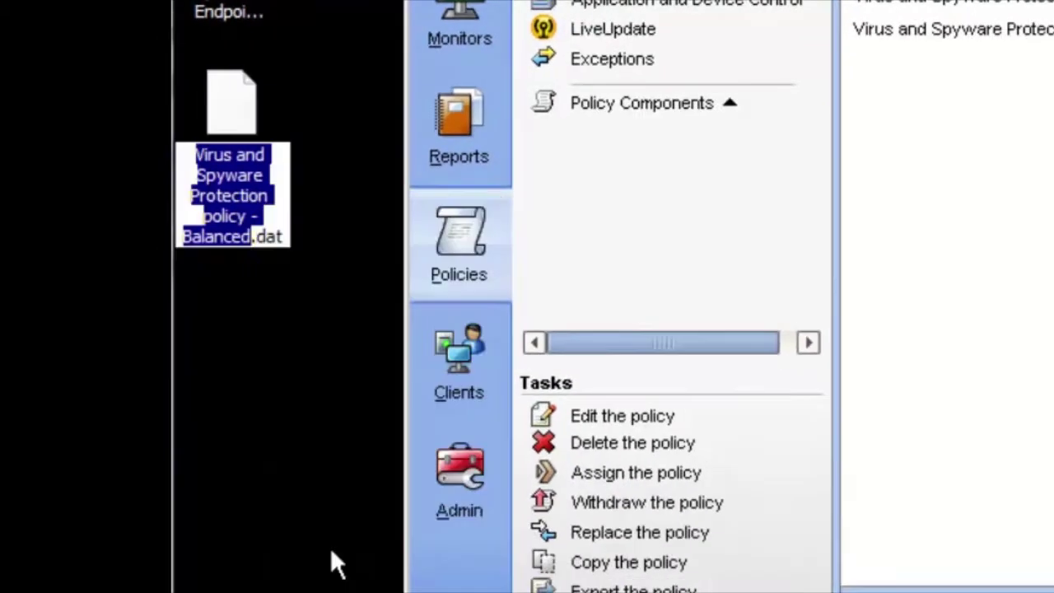
pyautogui.press('Right')
pyautogui.press('BackSpace')
pyautogui.press('BackSpace')
pyautogui.press('BackSpace')
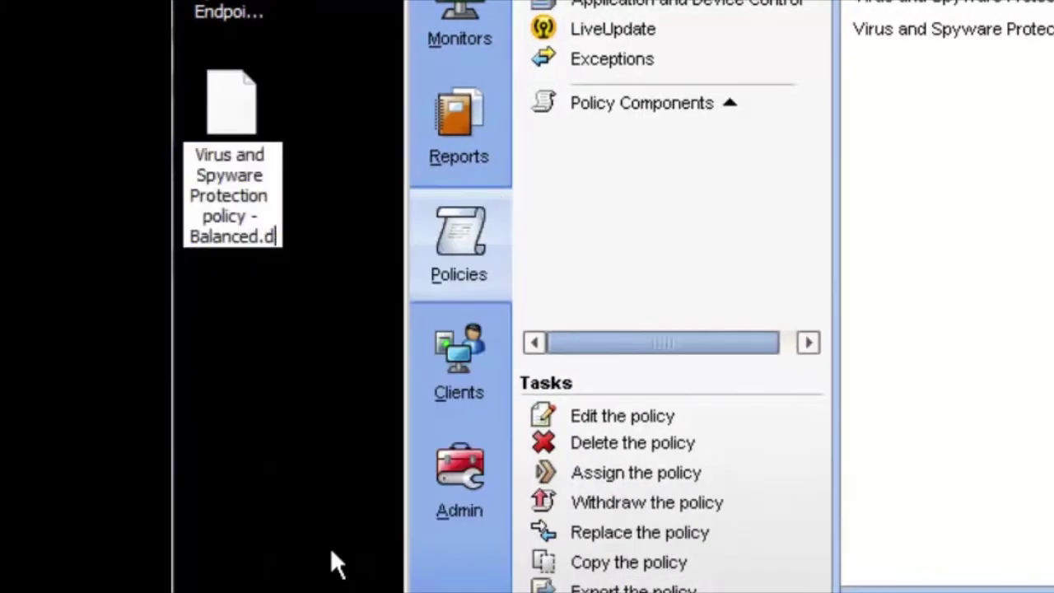
pyautogui.write('zip')
pyautogui.press('Return')
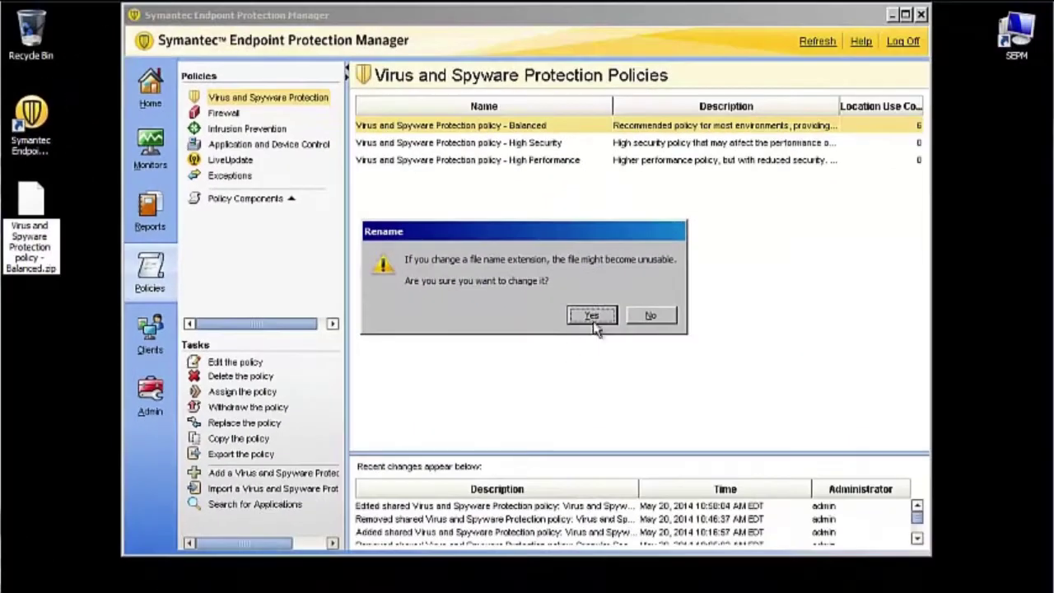
pyautogui.click(591, 317)
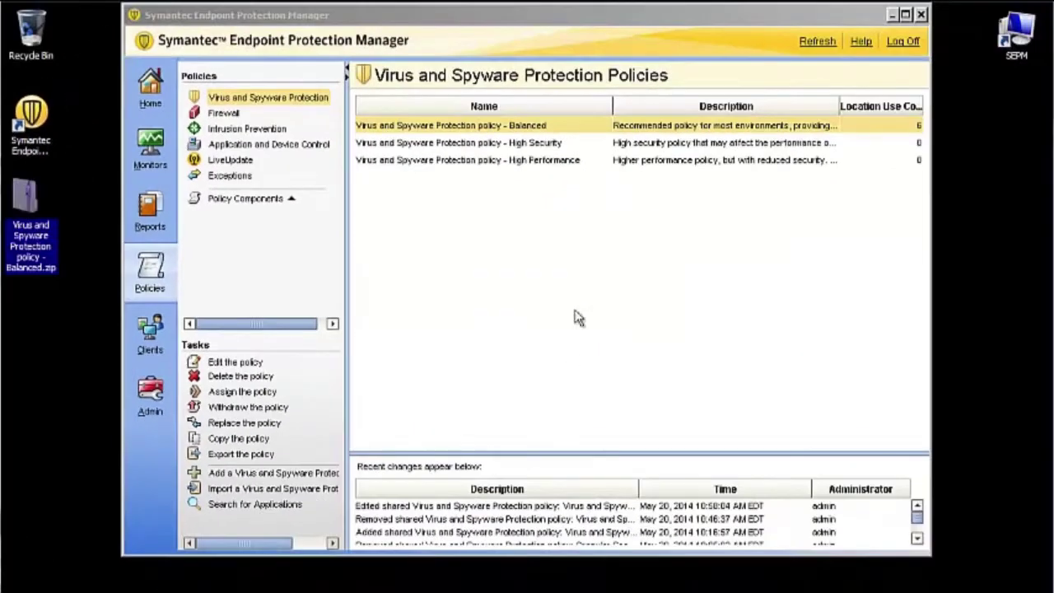
# Copy main.xml from the Balanced.zip archive to the desktop and open it with Notepad
pyautogui.doubleClick(24, 205)
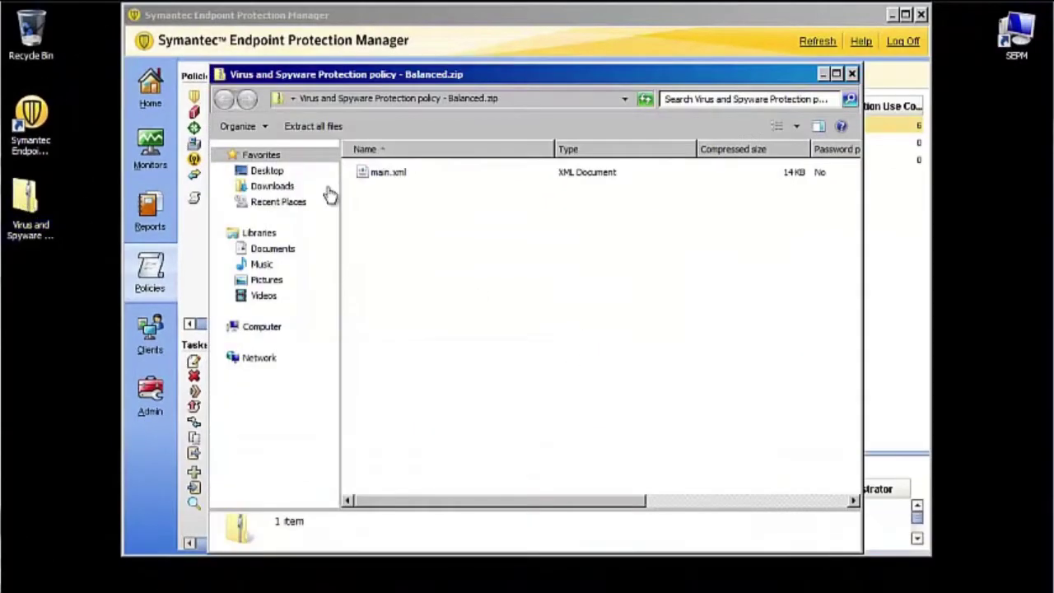
pyautogui.click(403, 175)
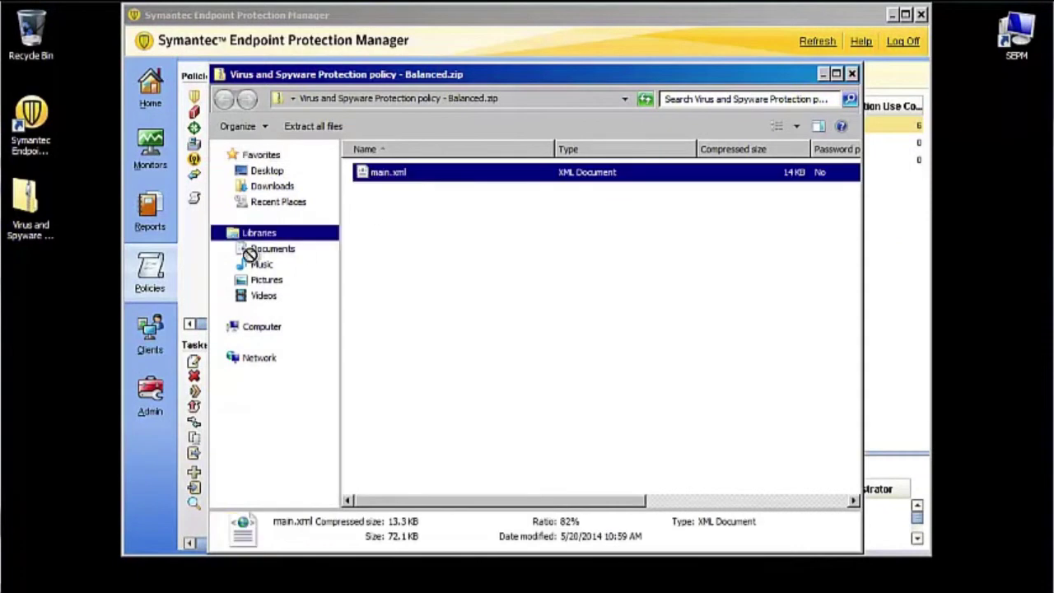
pyautogui.moveTo(31, 287); pyautogui.dragTo(31, 285)
pyautogui.rightClick(31, 293)
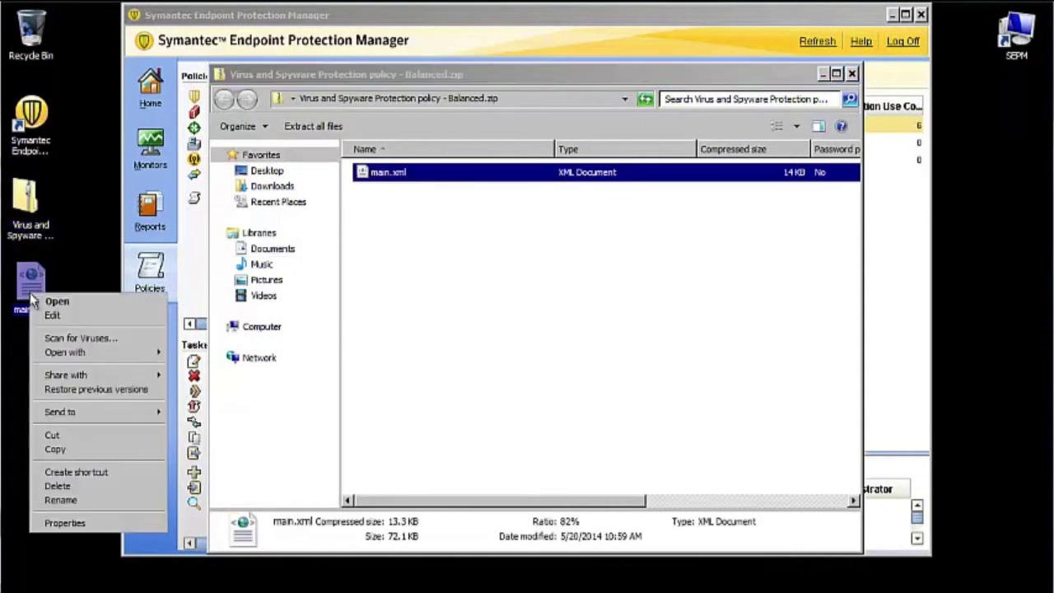
pyautogui.moveTo(161, 357)
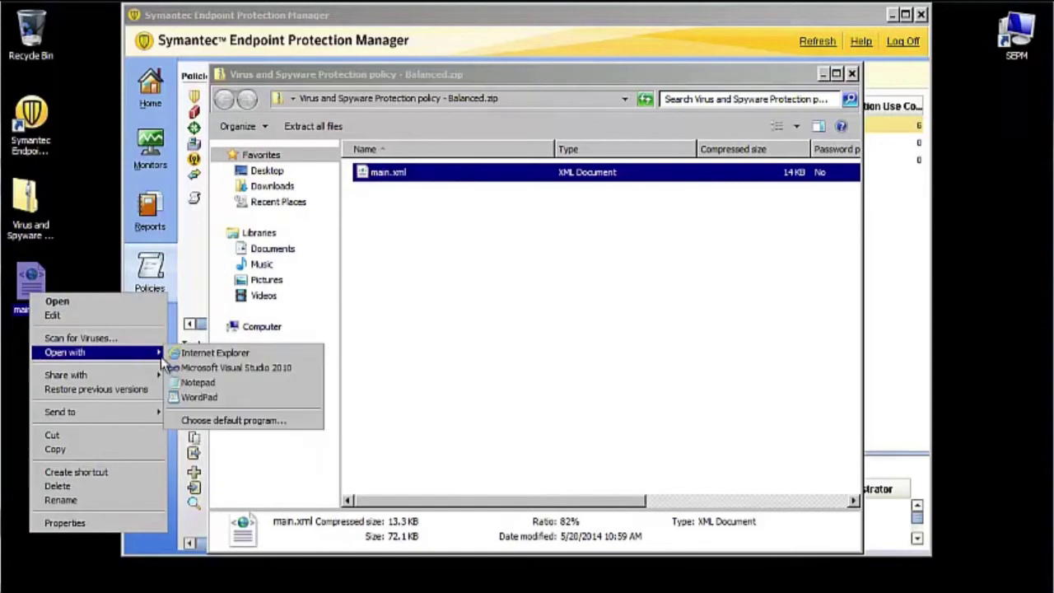
pyautogui.click(197, 383)
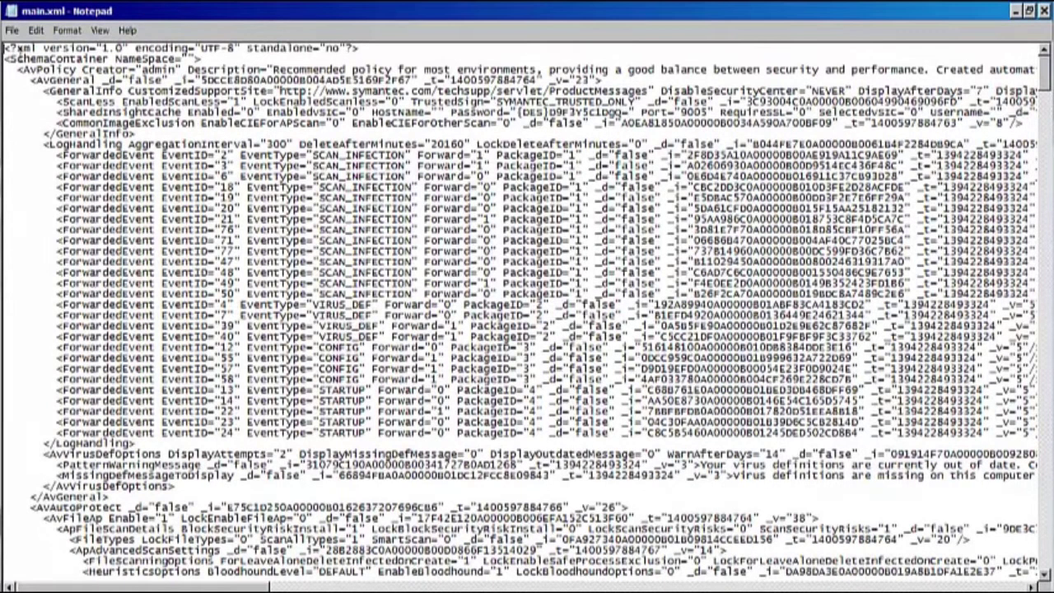
pyautogui.moveTo(7, 48); pyautogui.dragTo(215, 288)
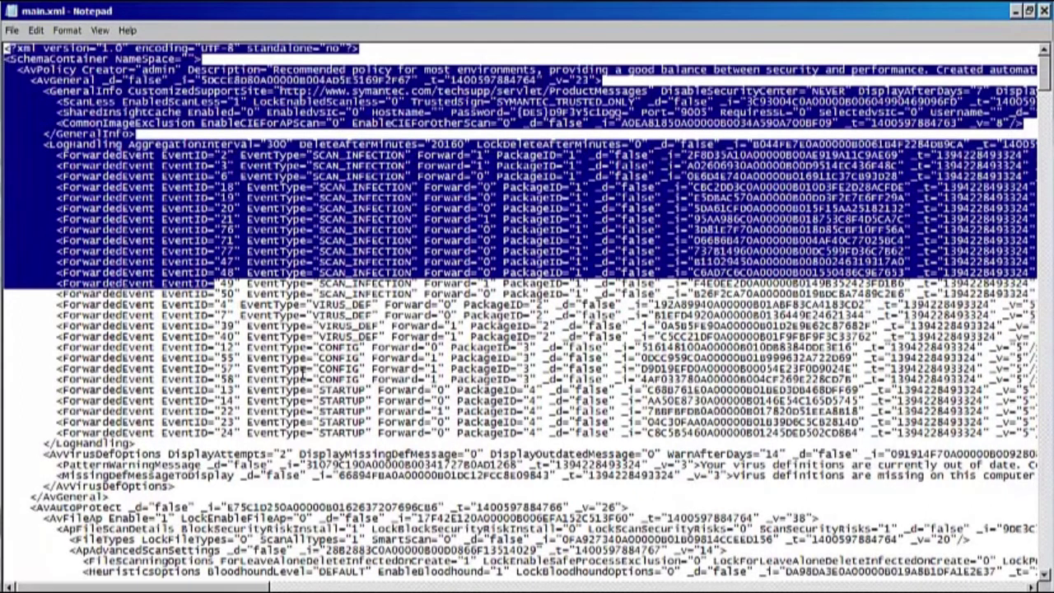
pyautogui.click(278, 334)
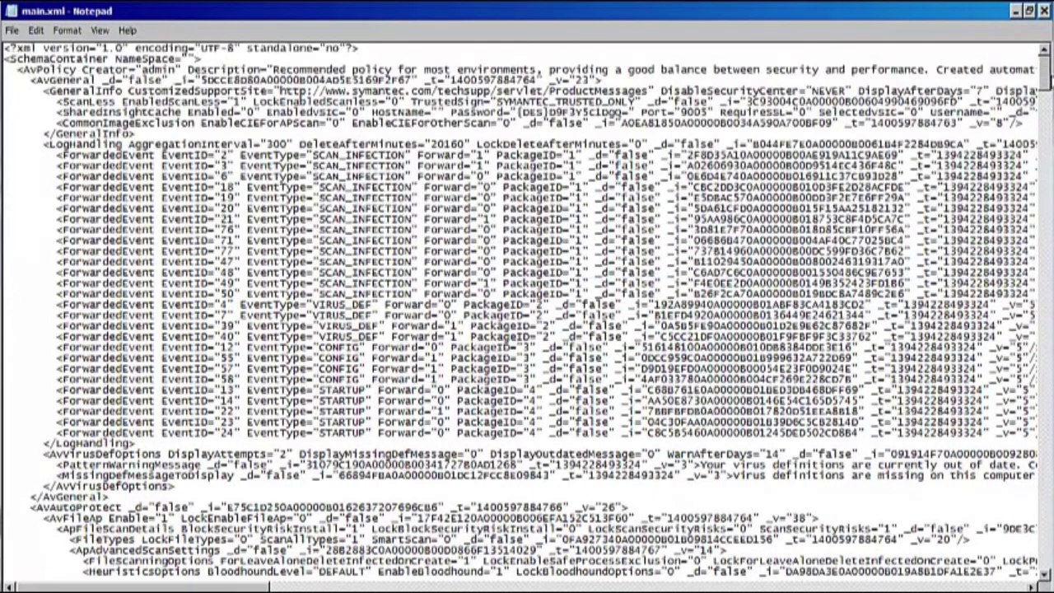
pyautogui.scroll(-20, 1029, 370)
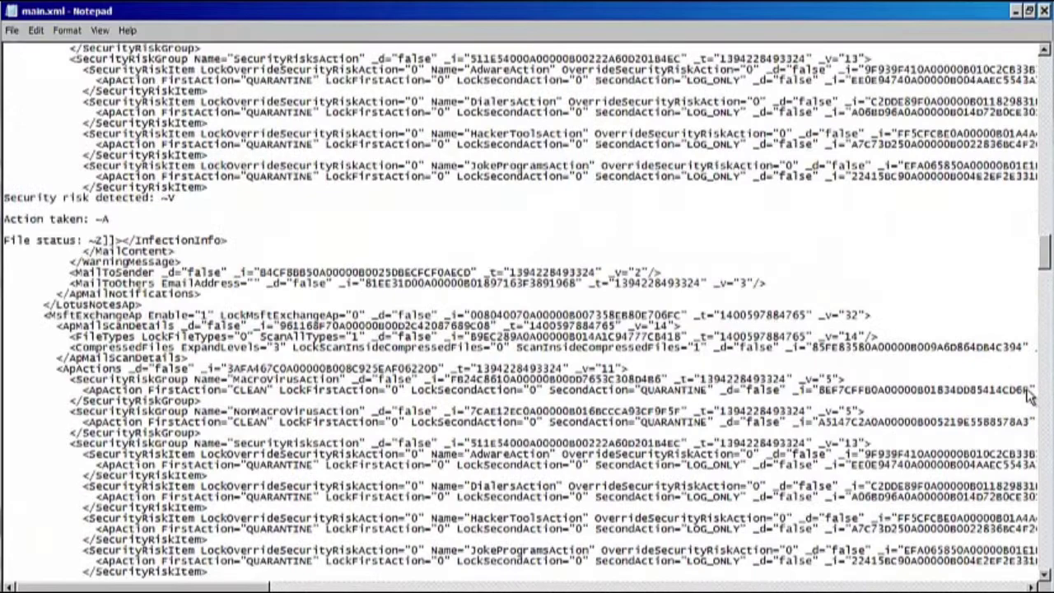
pyautogui.scroll(-20, 1042, 473)
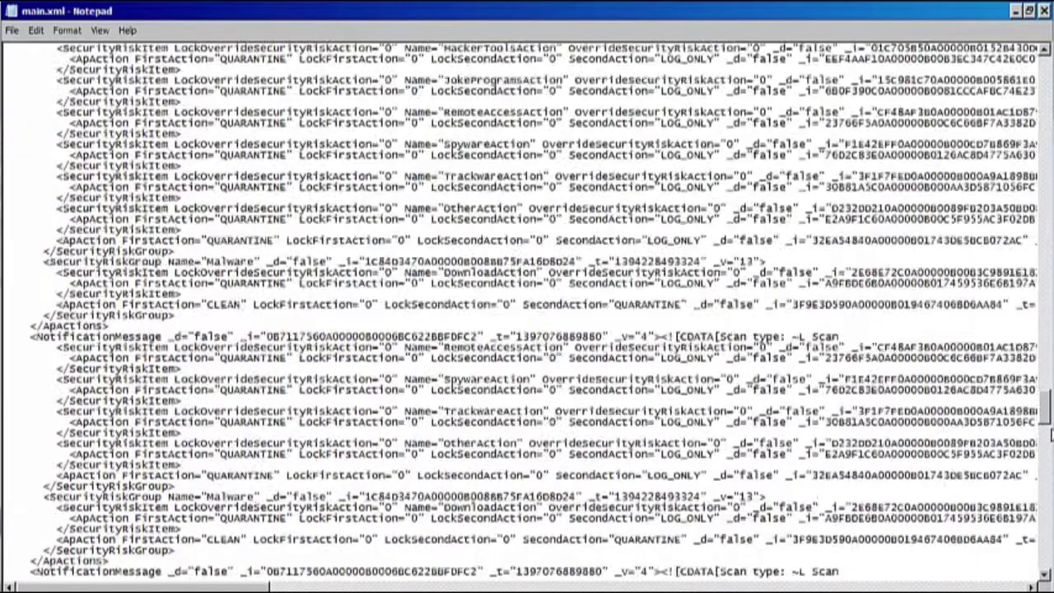
pyautogui.scroll(20, 527, 309)
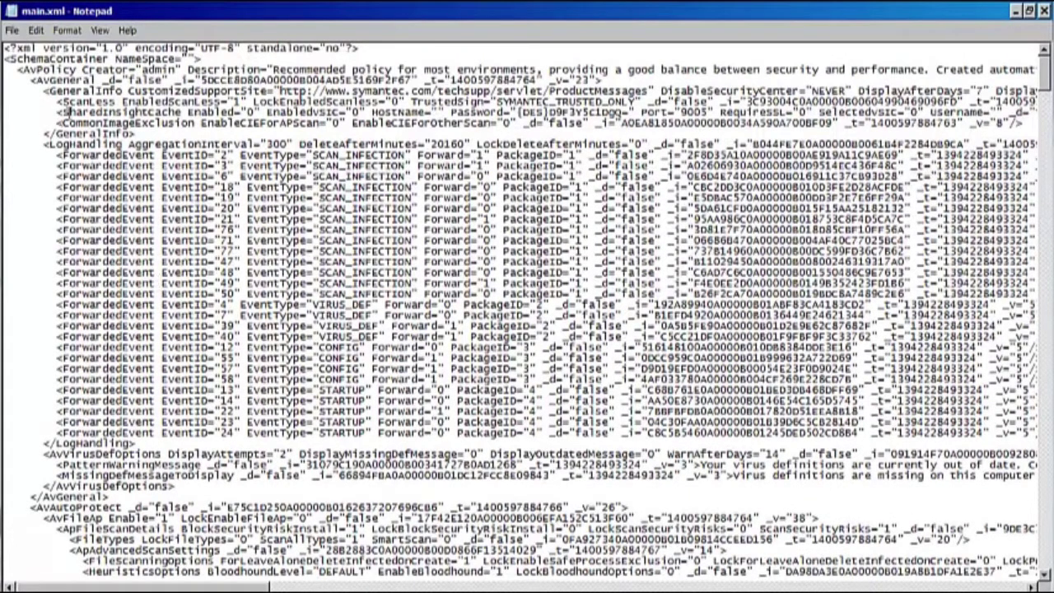
pyautogui.click(35, 30)
# Find the F:\ scan entry in main.xml and scroll down to its ScanDirectories value
pyautogui.click(49, 136)
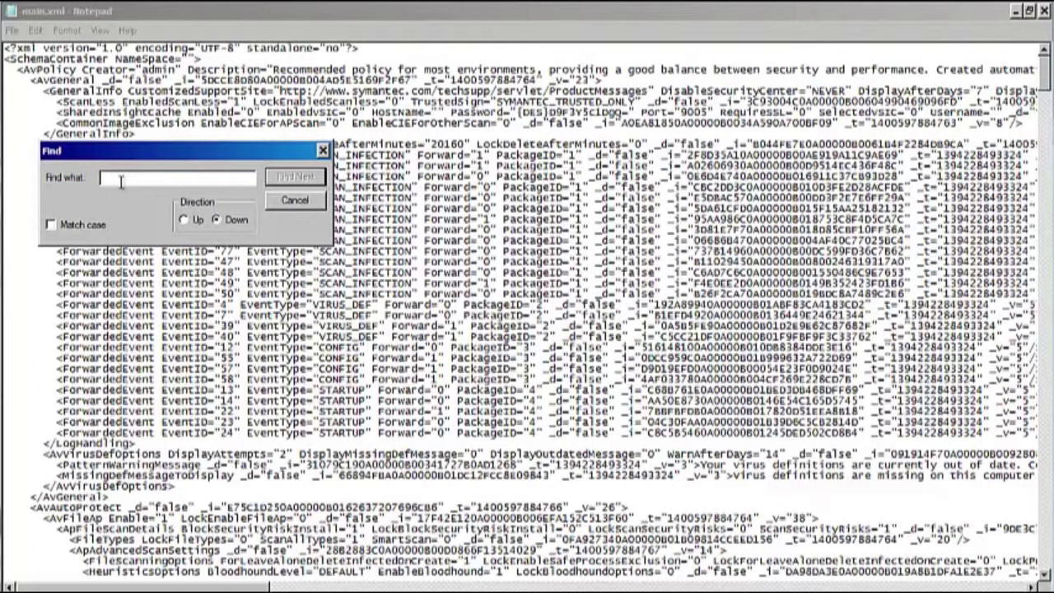
pyautogui.write('F:\\')
pyautogui.press('Return')
pyautogui.hotkey('ctrl', 'c')
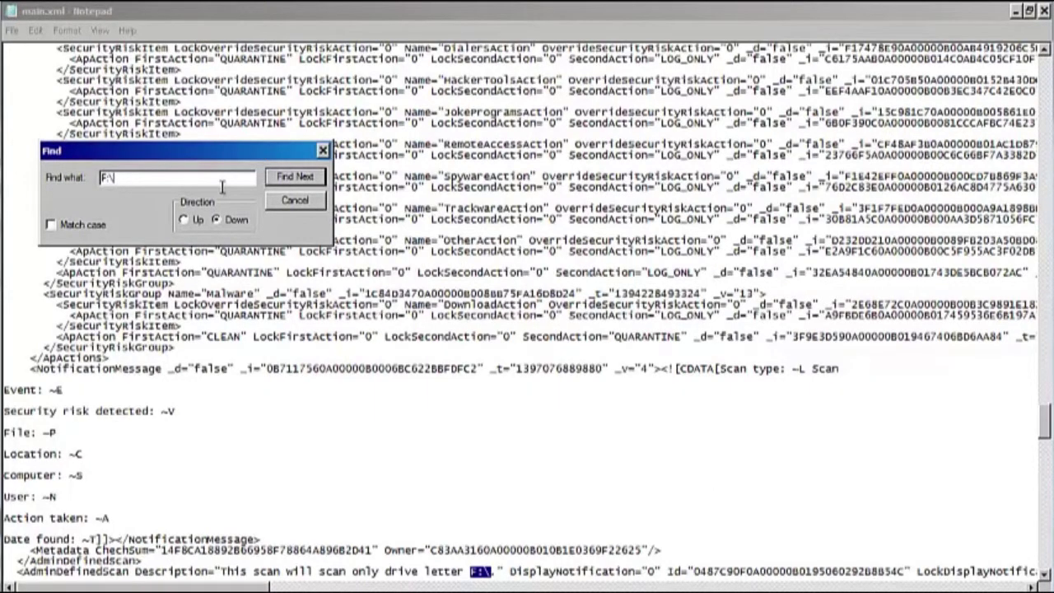
pyautogui.click(296, 202)
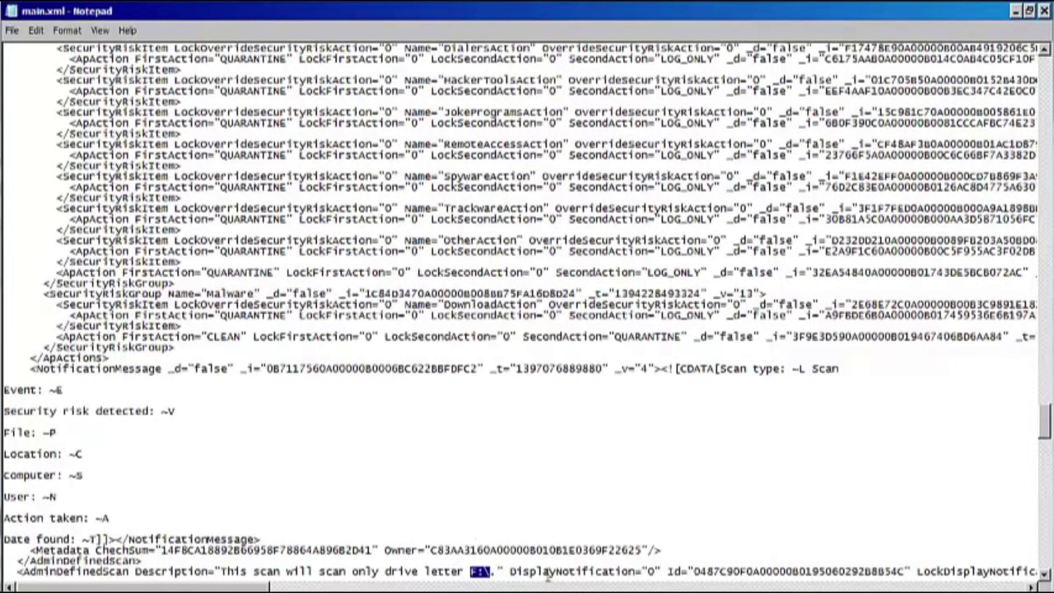
pyautogui.click(1044, 580)
pyautogui.click(1045, 580)
pyautogui.click(1045, 580)
pyautogui.click(1045, 580)
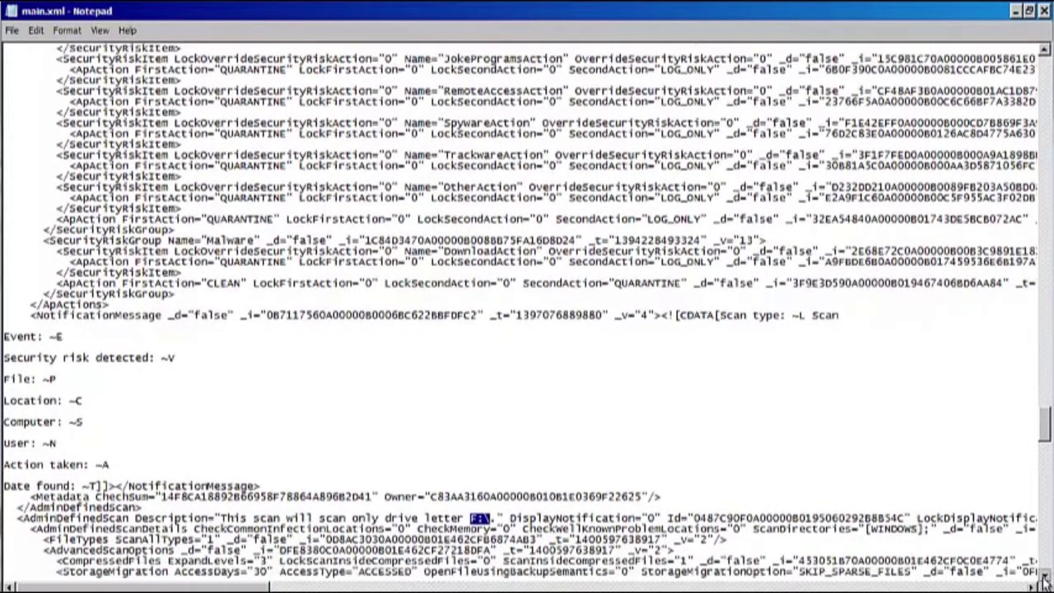
pyautogui.click(1045, 579)
pyautogui.click(1045, 580)
pyautogui.click(1045, 580)
pyautogui.click(1044, 580)
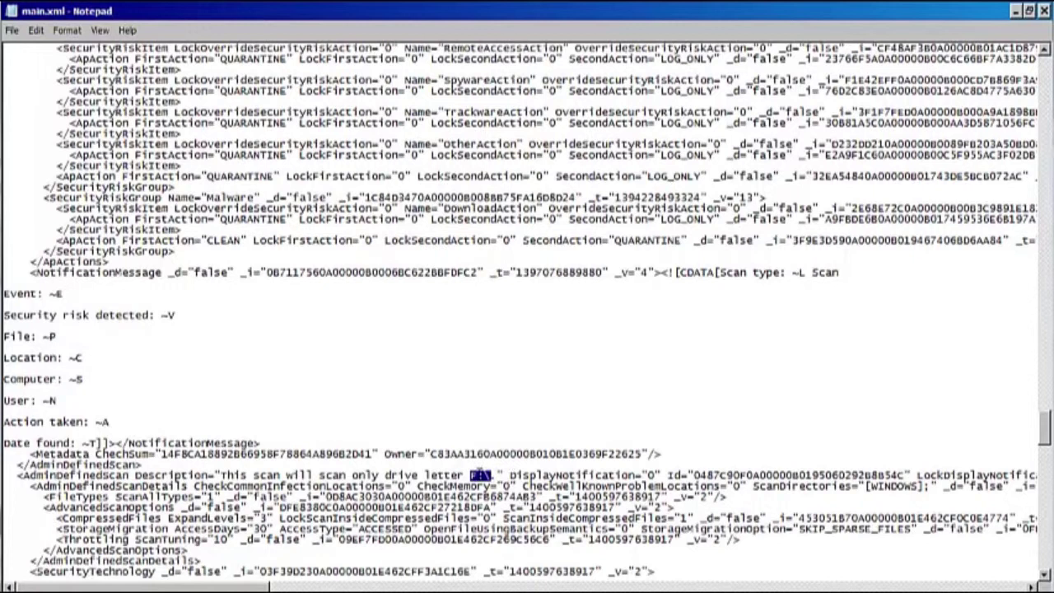
# Replace WINDOWS with F:\ in ScanDirectories and close Notepad
pyautogui.click(482, 475)
pyautogui.moveTo(920, 487); pyautogui.dragTo(867, 489)
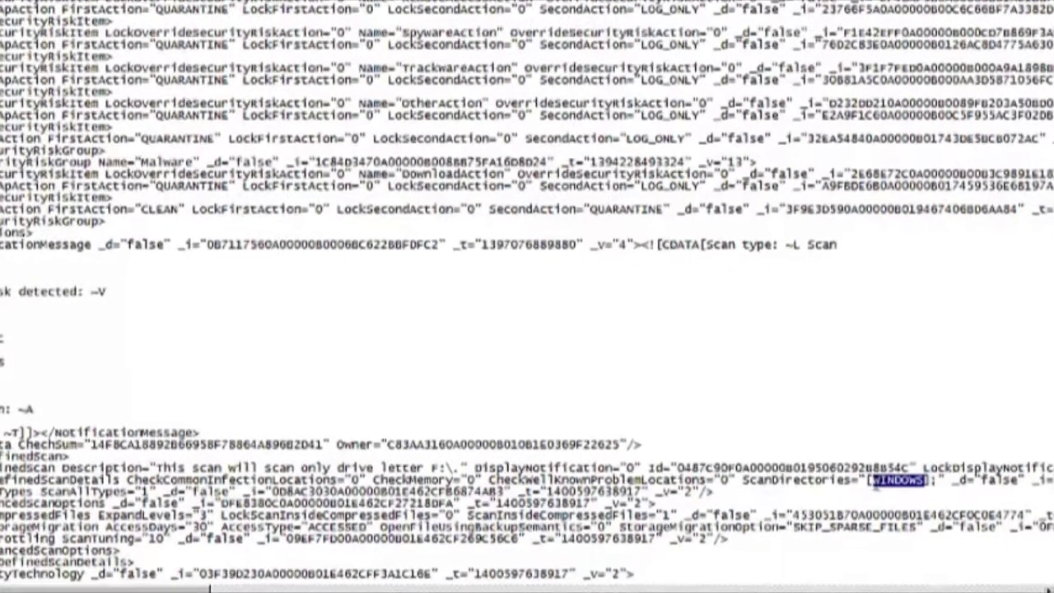
pyautogui.hotkey('ctrl', 'v')
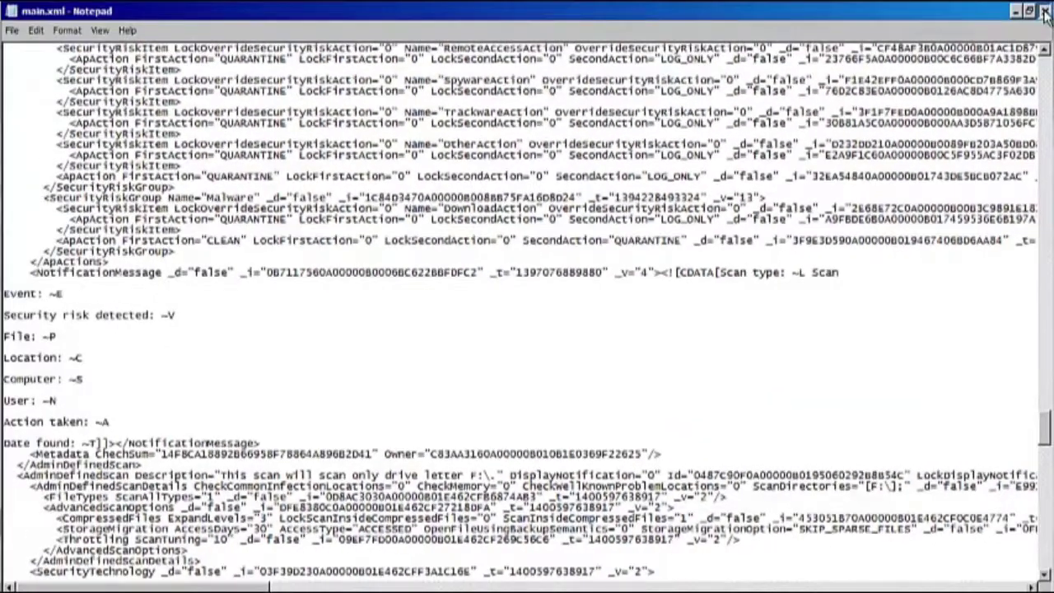
pyautogui.click(1046, 15)
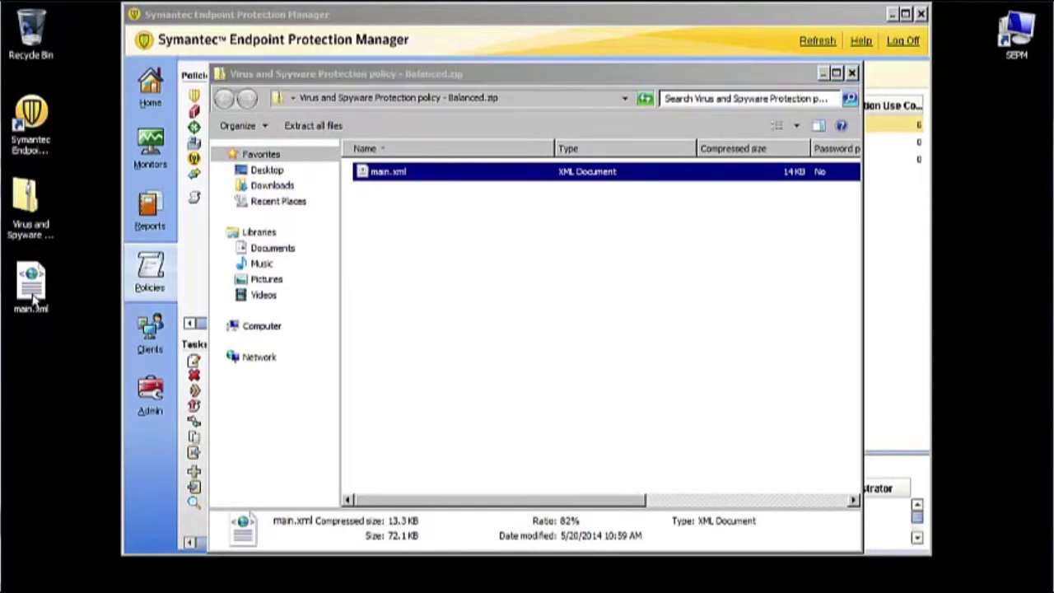
# Zip main.xml, rename the archive to main.dat accepting the extension change, and close the Balanced archive window
pyautogui.rightClick(33, 297)
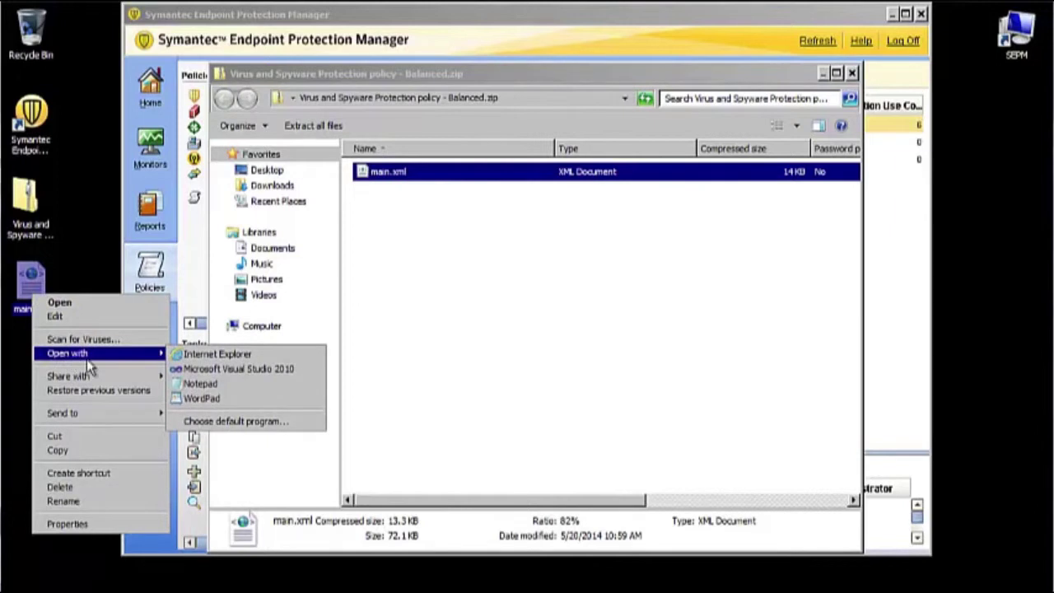
pyautogui.moveTo(109, 420)
pyautogui.click(198, 416)
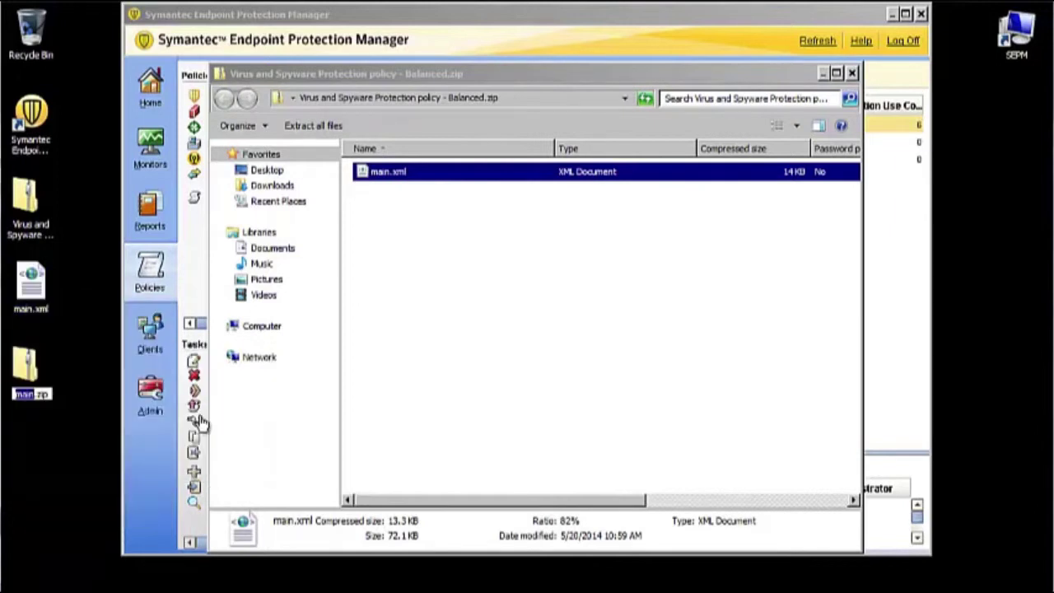
pyautogui.moveTo(50, 394); pyautogui.dragTo(38, 394)
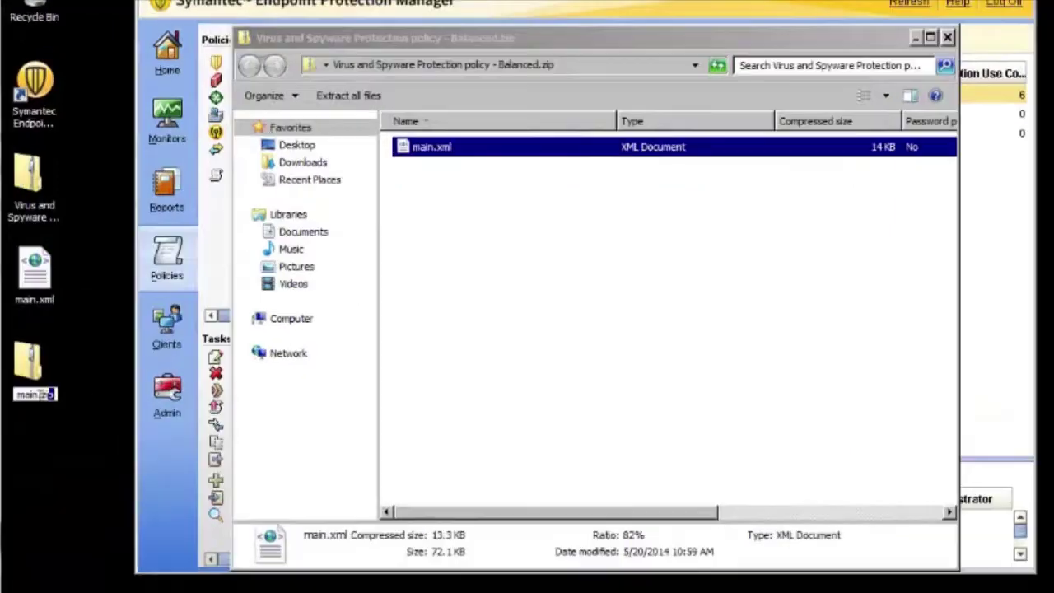
pyautogui.write('.da')
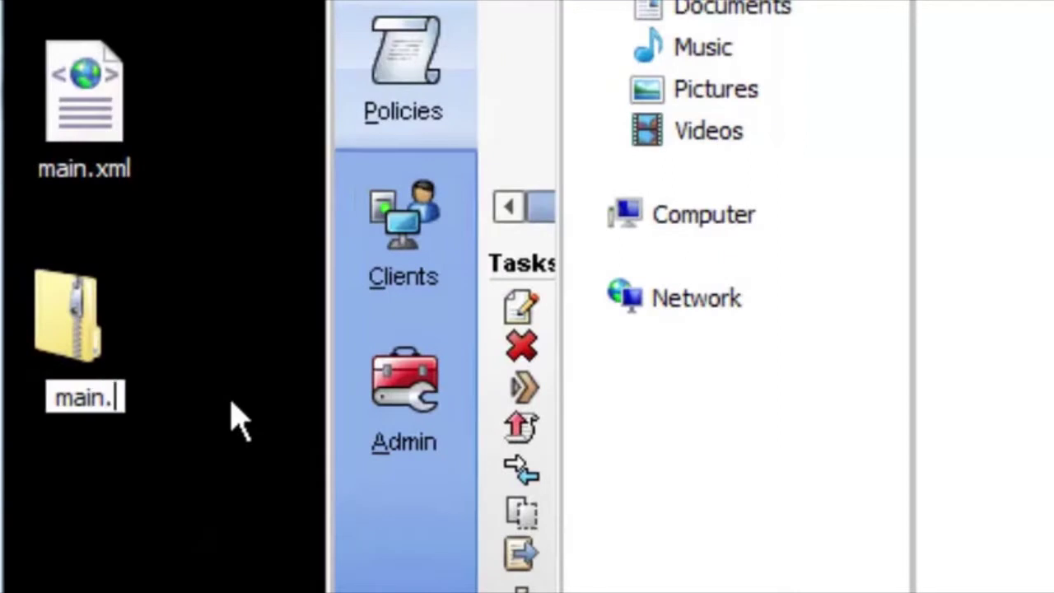
pyautogui.write('t')
pyautogui.press('Return')
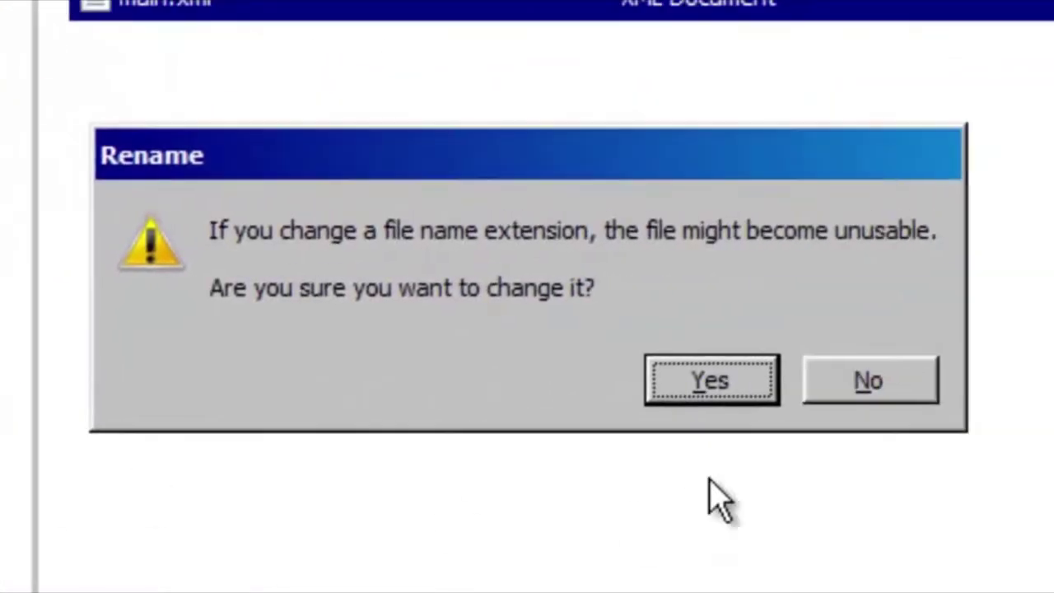
pyautogui.click(715, 382)
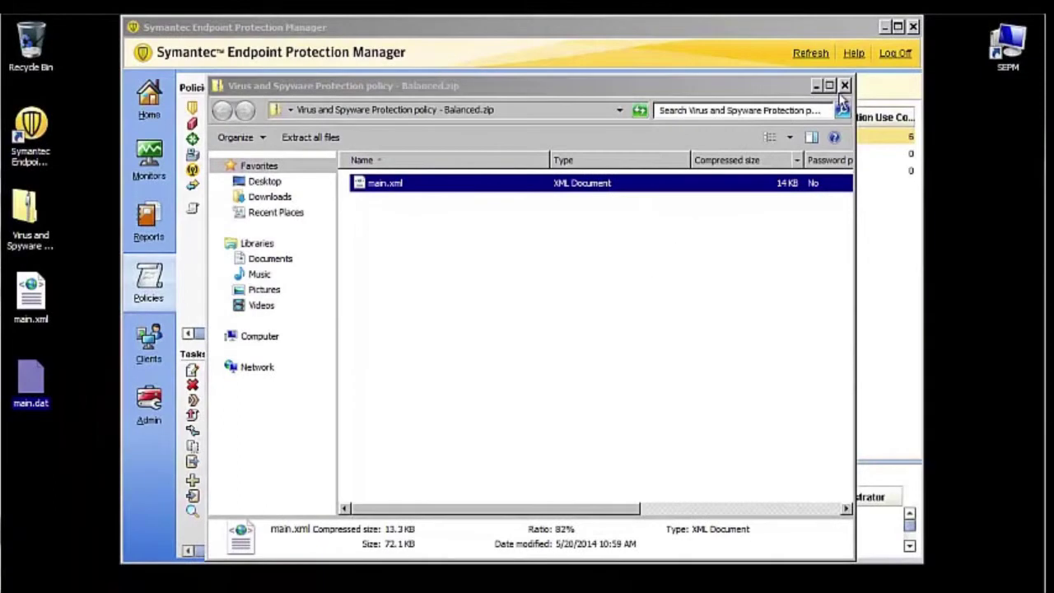
pyautogui.click(845, 86)
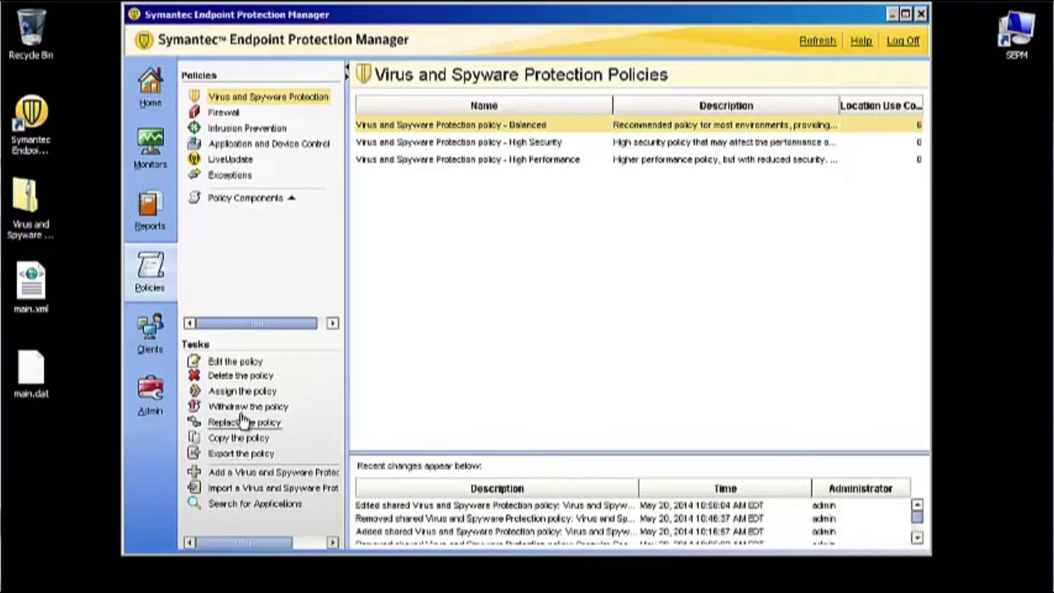
# Import main.dat from the desktop as a Virus and Spyware Protection policy
pyautogui.click(249, 491)
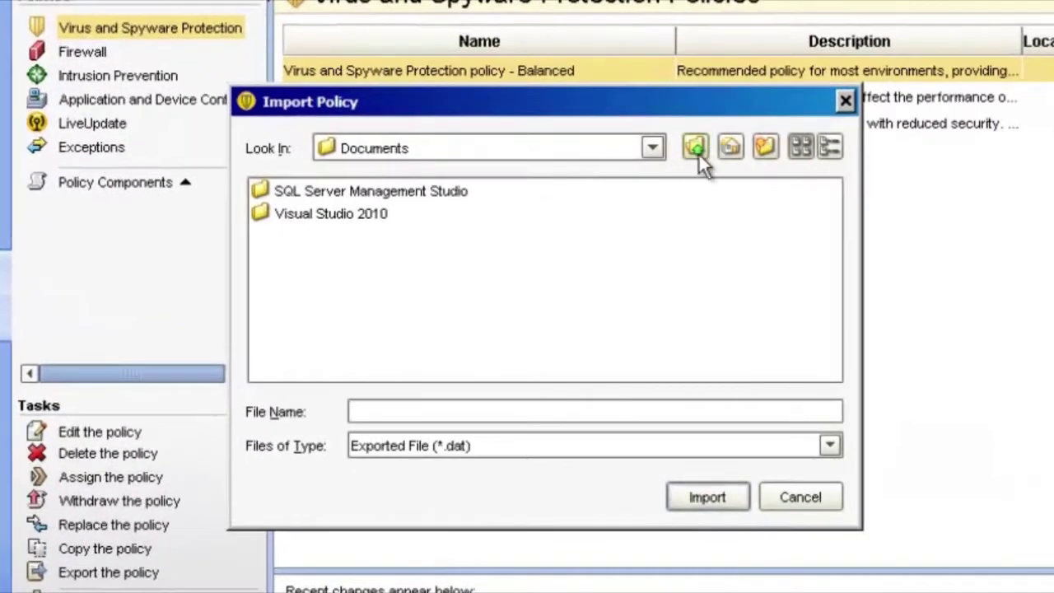
pyautogui.click(625, 176)
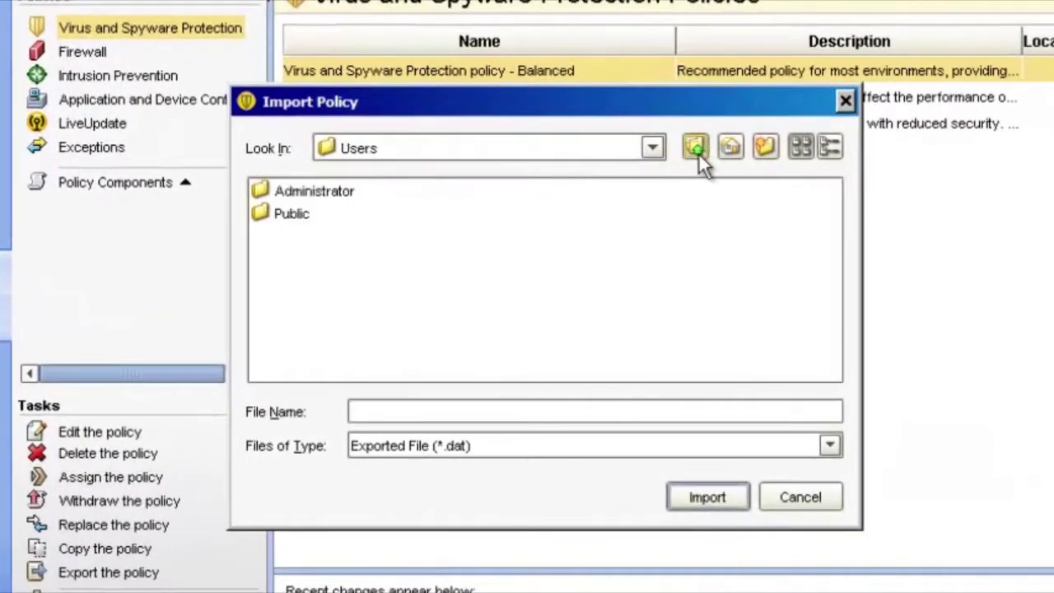
pyautogui.click(699, 152)
pyautogui.click(698, 152)
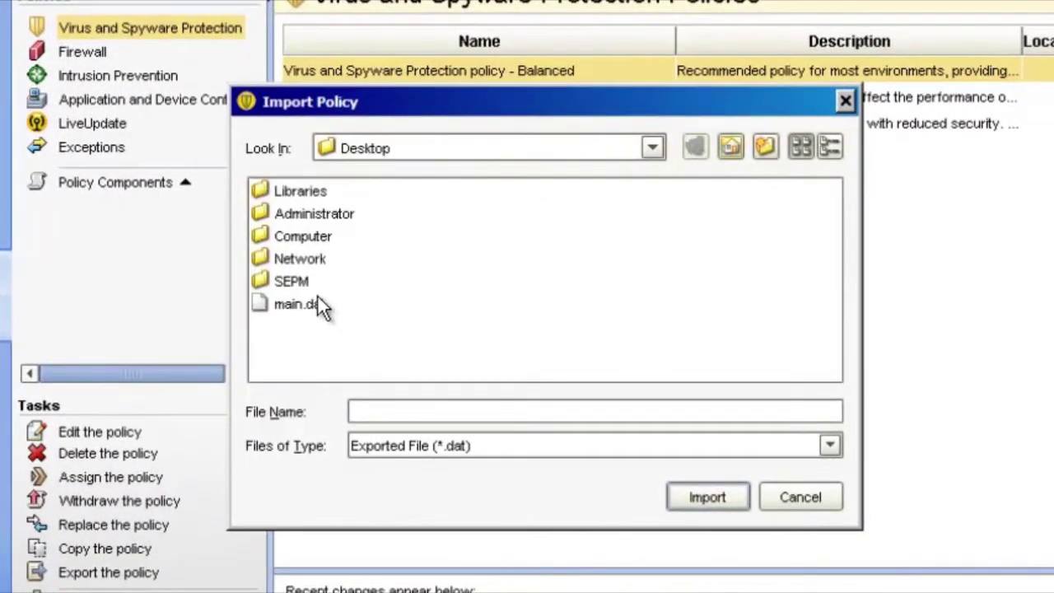
pyautogui.doubleClick(299, 305)
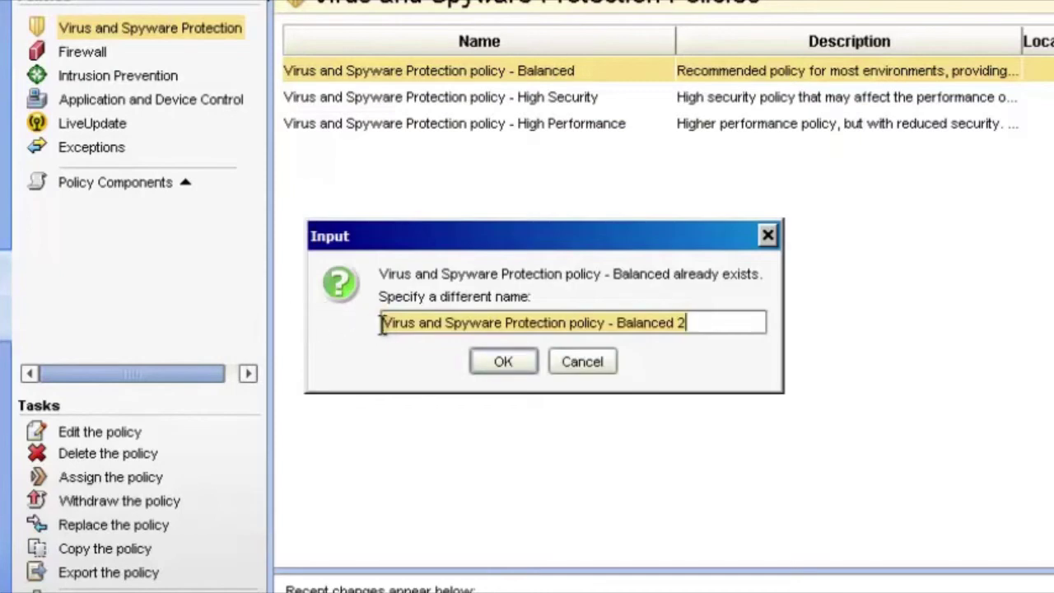
# Name the imported policy 'New Policy' and confirm
pyautogui.click(683, 329)
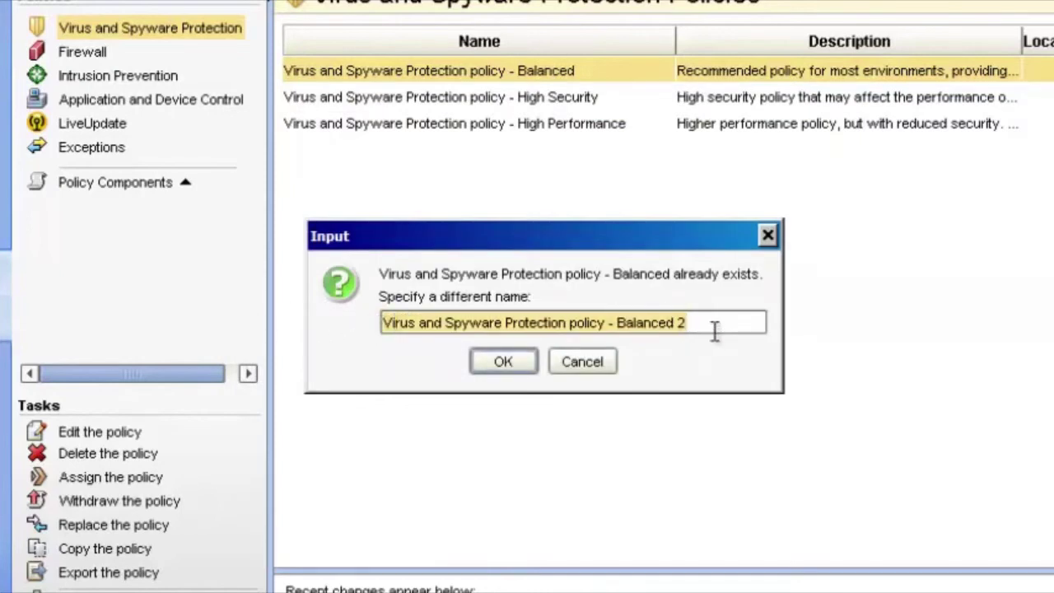
pyautogui.write('Ne')
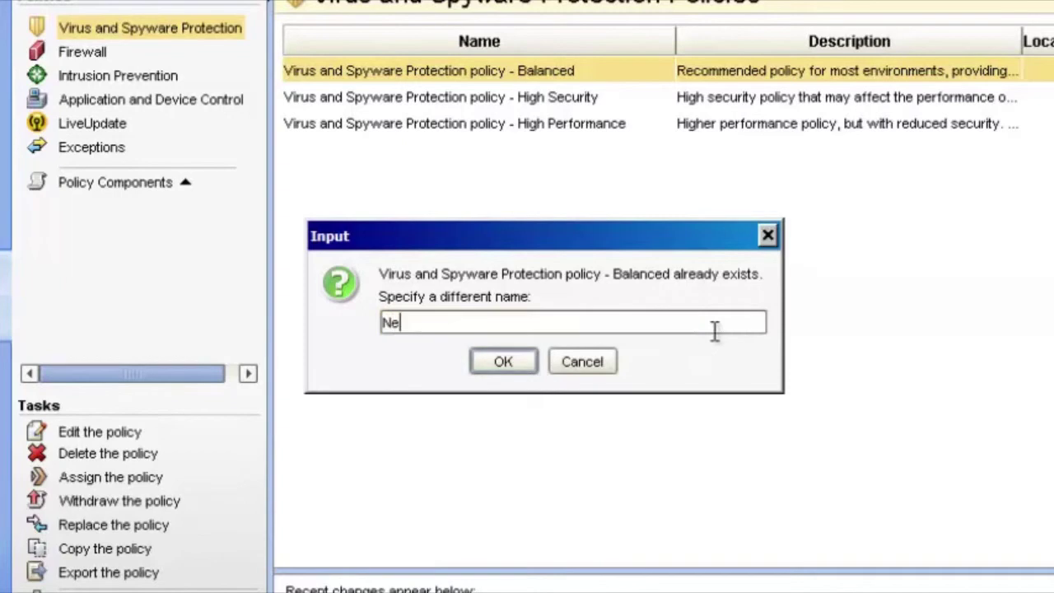
pyautogui.write('w Policy')
pyautogui.click(512, 359)
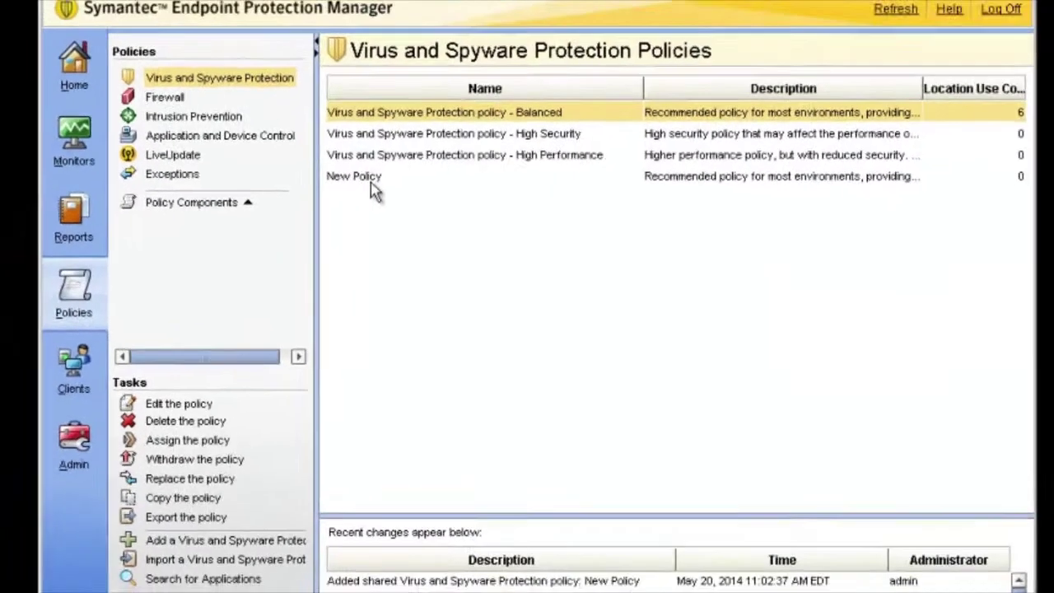
pyautogui.click(368, 183)
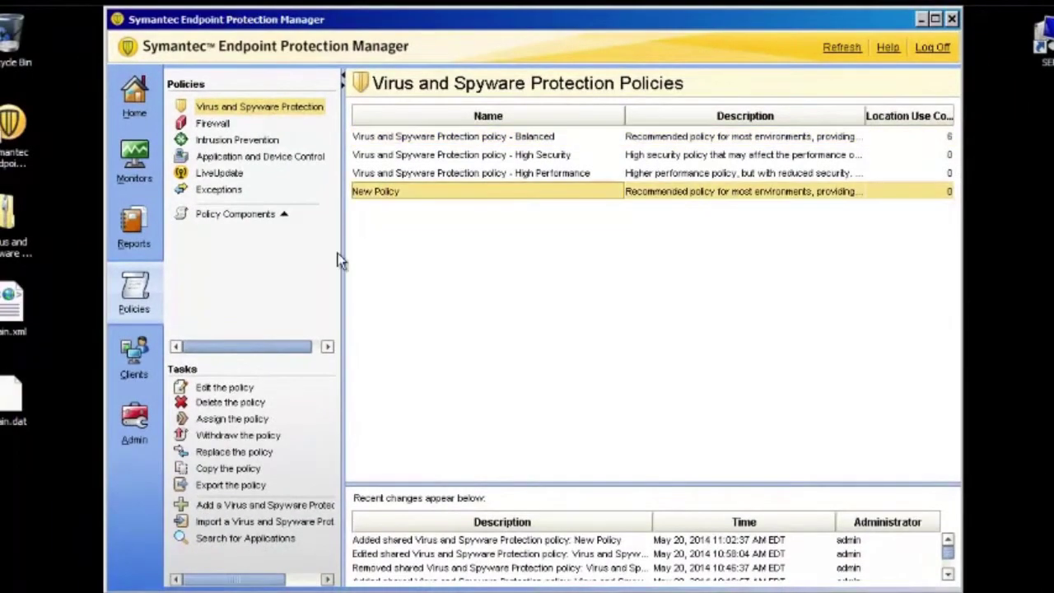
pyautogui.click(234, 390)
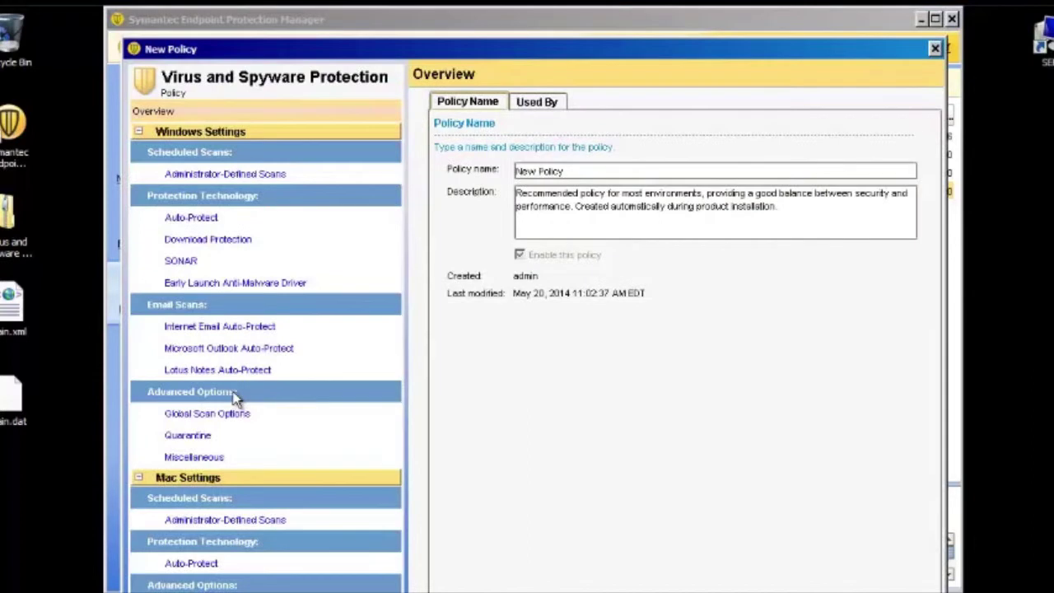
pyautogui.click(231, 176)
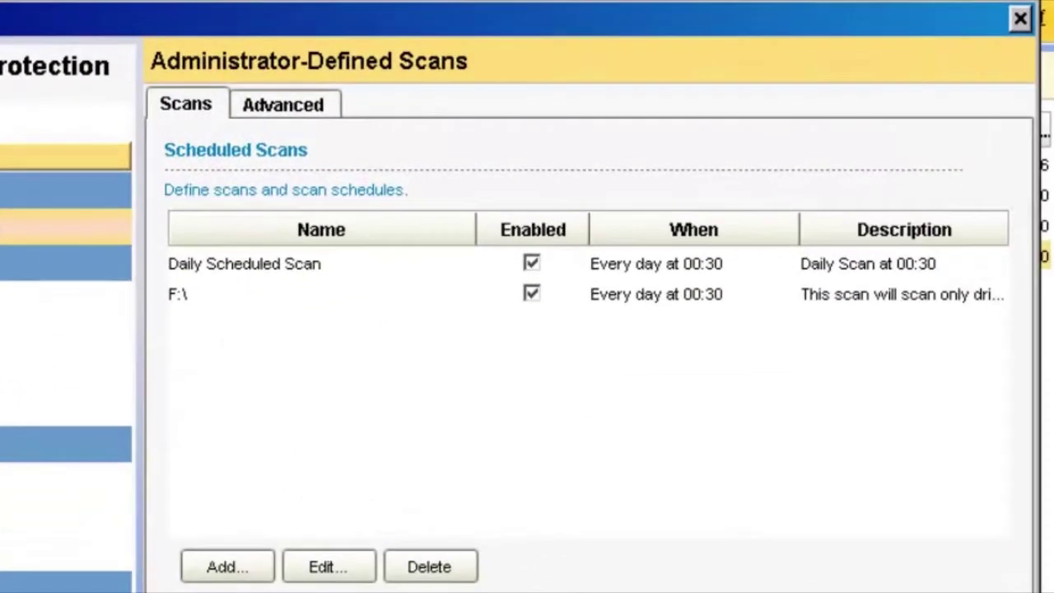
pyautogui.click(170, 306)
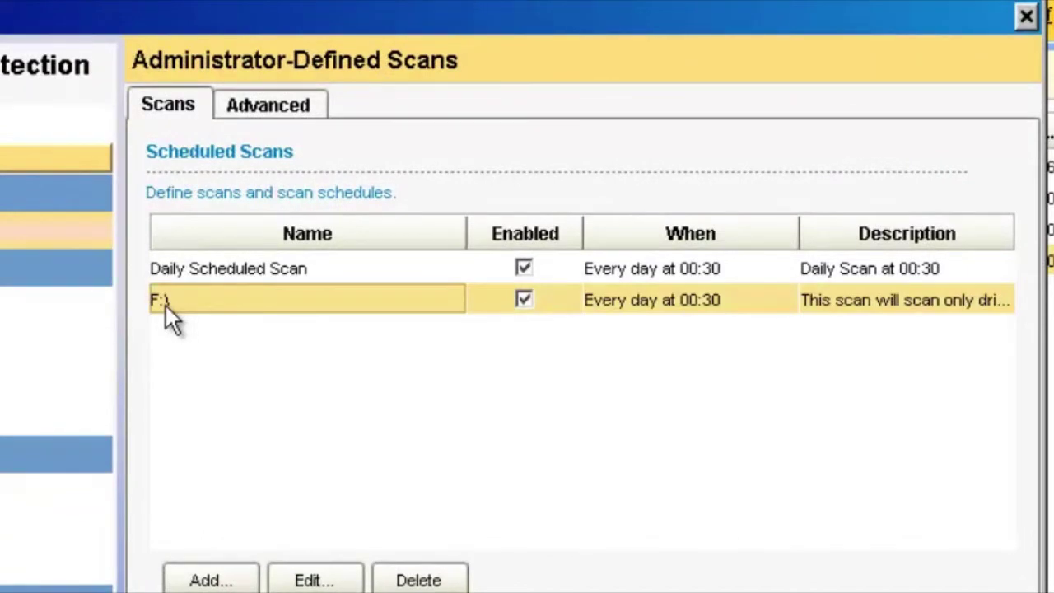
pyautogui.doubleClick(165, 302)
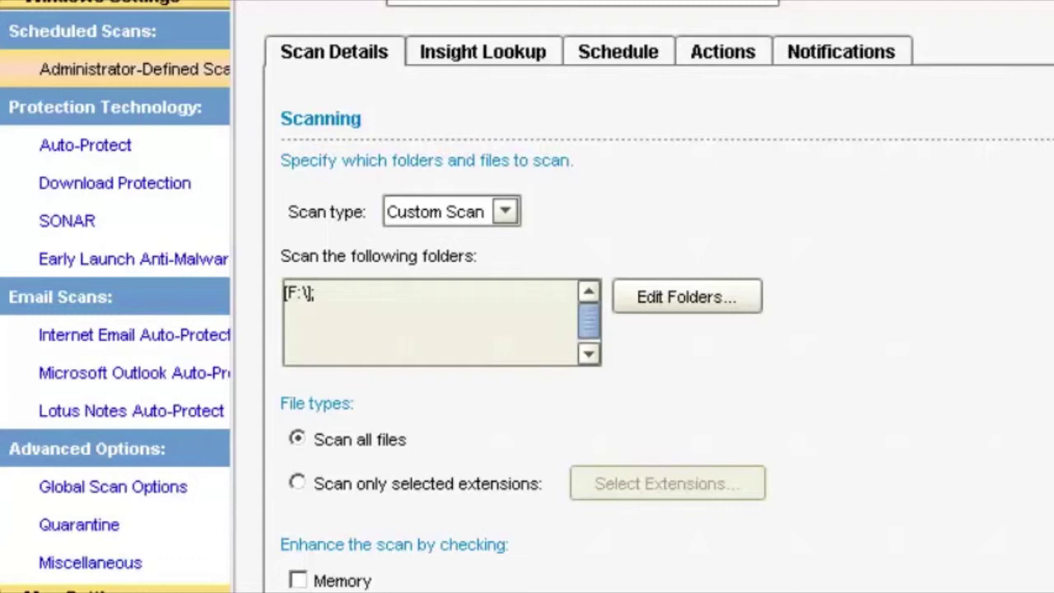
pyautogui.press('Return')
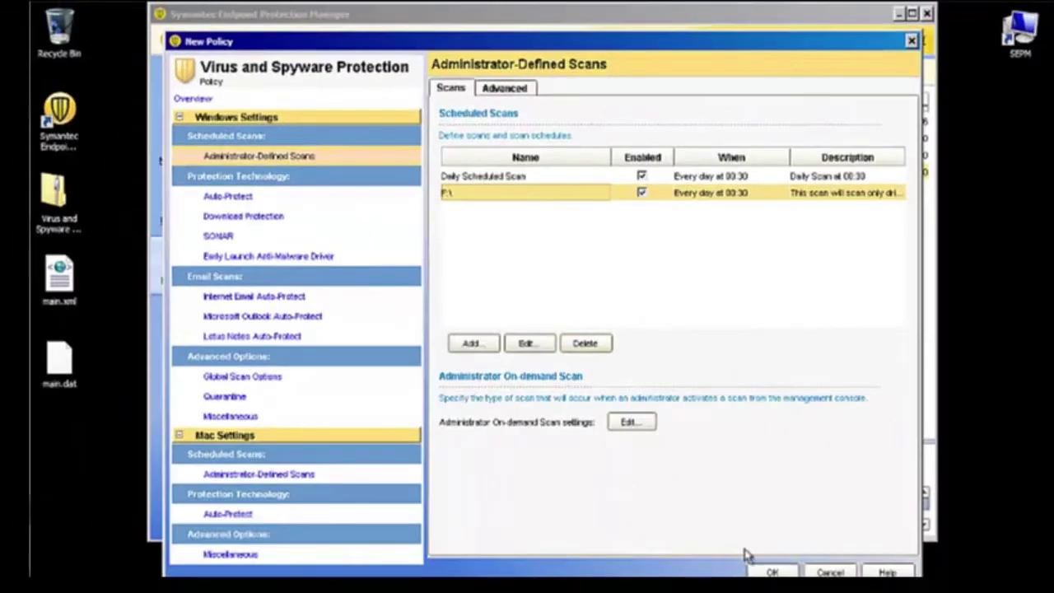
pyautogui.click(767, 572)
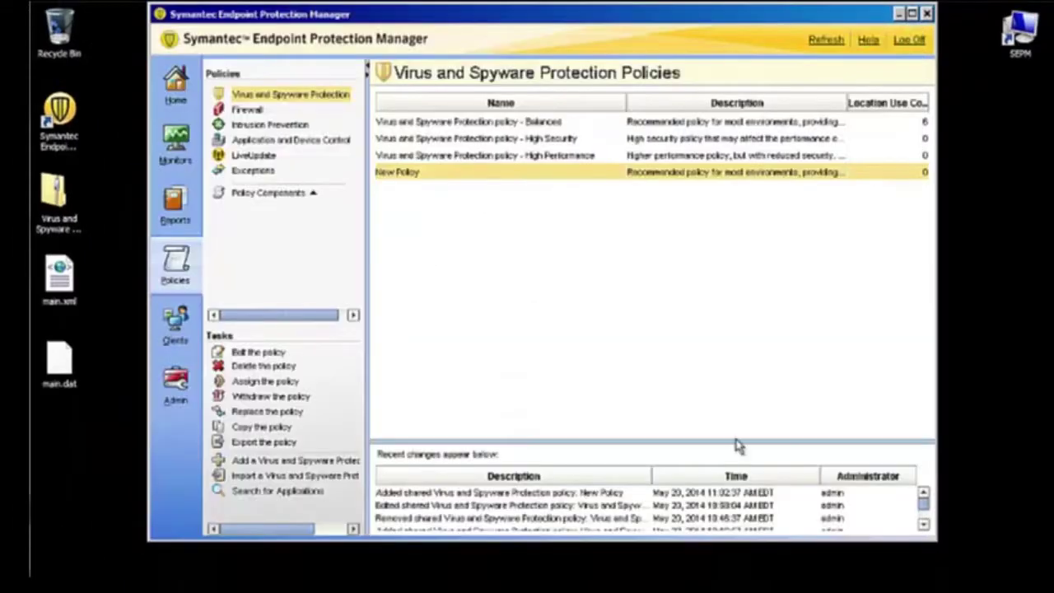
# Assign New Policy to My Company, including all its subgroups
pyautogui.rightClick(417, 176)
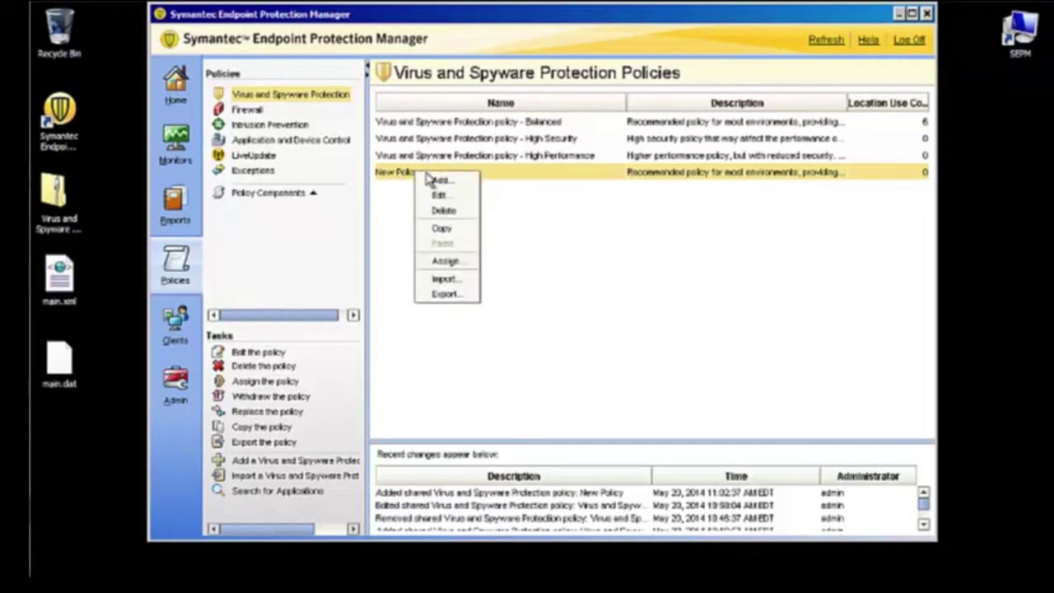
pyautogui.click(443, 262)
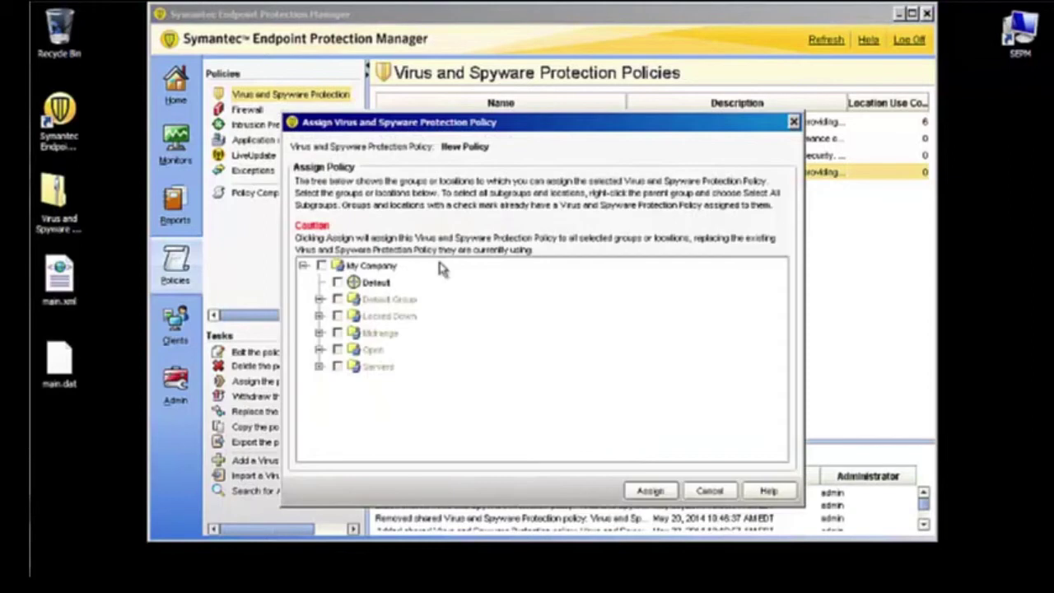
pyautogui.click(321, 266)
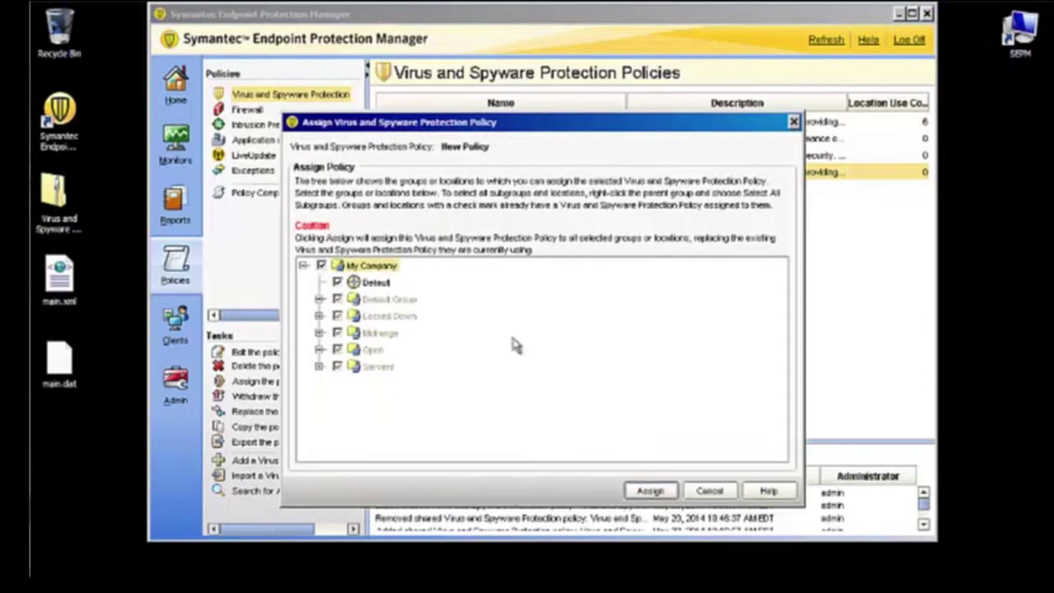
pyautogui.click(647, 490)
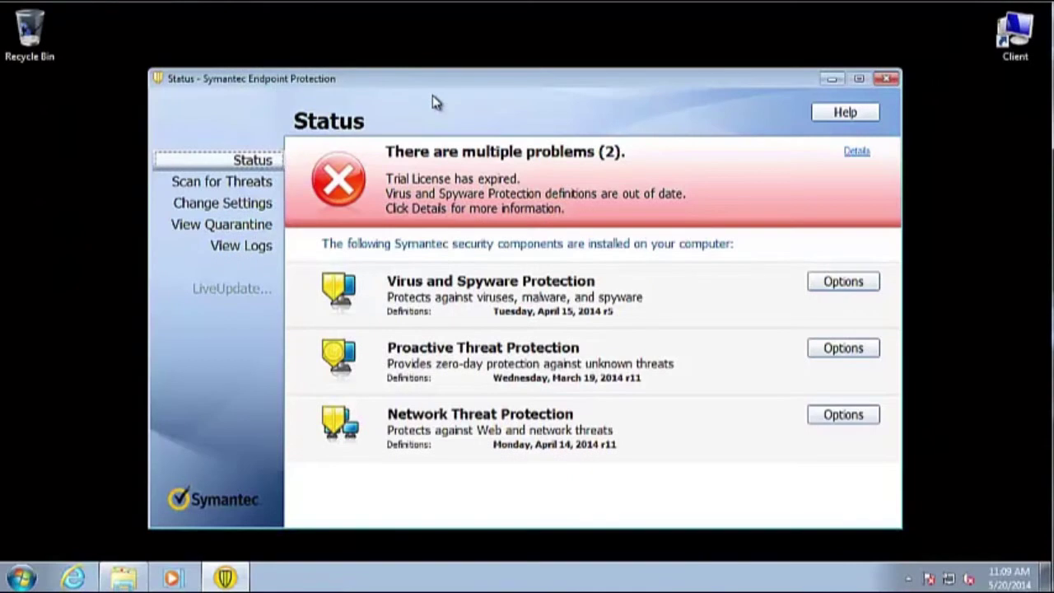
# Open the client's Scan for Threats page to see the daily F:\ custom scan listed
pyautogui.click(260, 187)
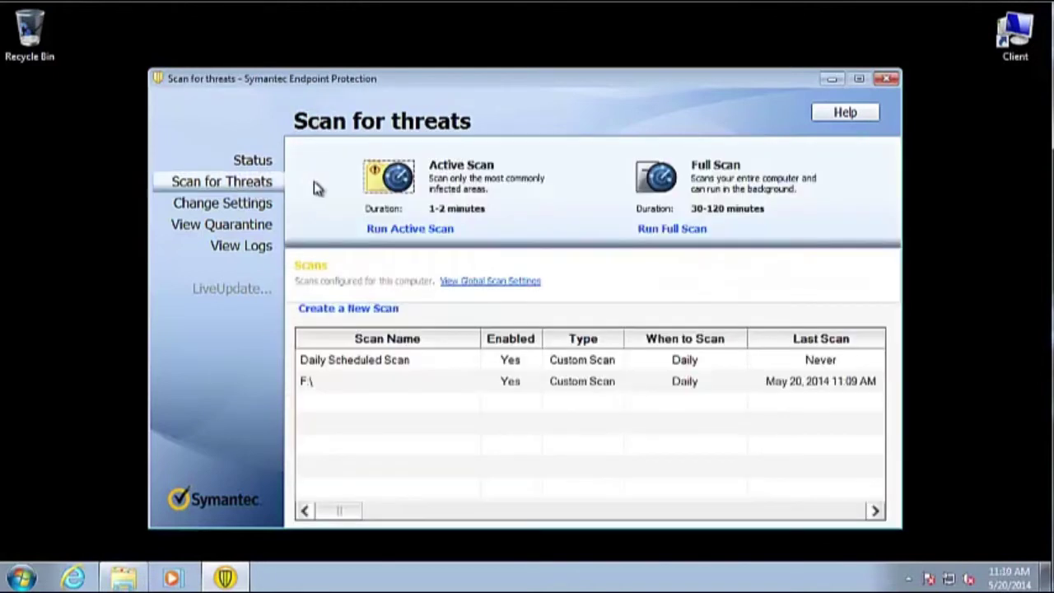